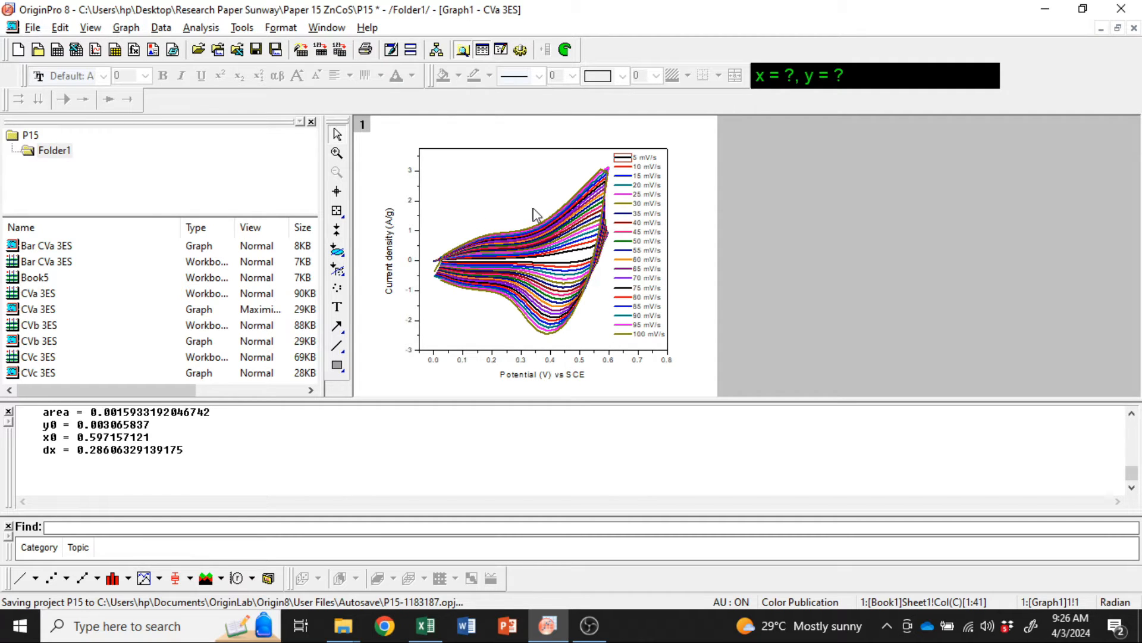
# Step: View the Bar CVa 3ES specific capacitance graph, and switch to Excel to view the Bar CV sheet from its first row
pyautogui.doubleClick(47, 249)
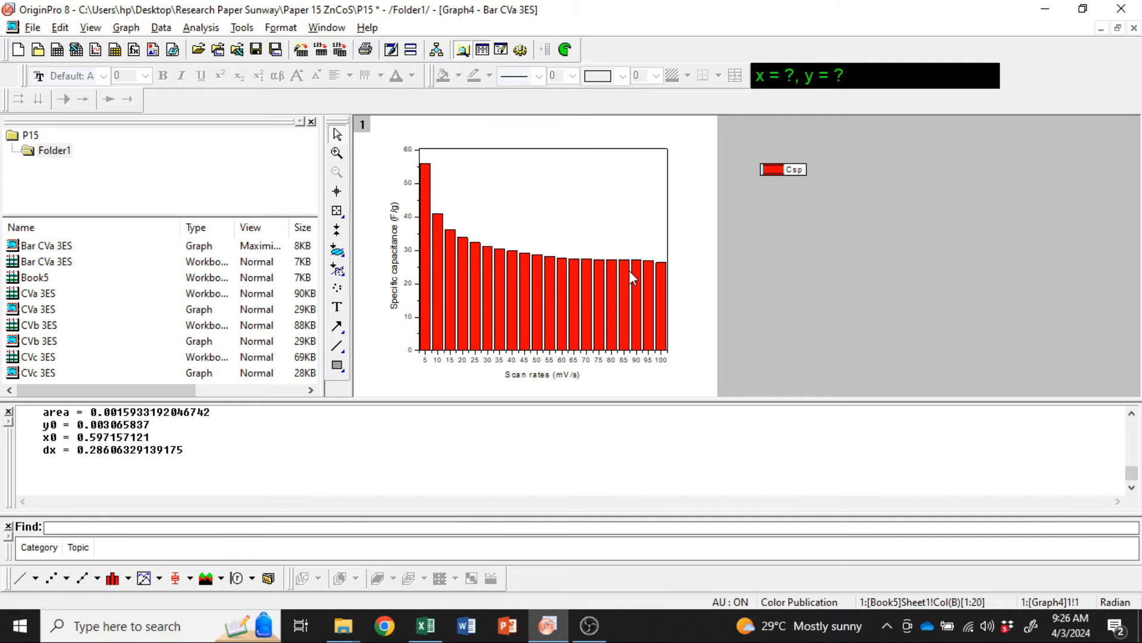
pyautogui.click(426, 625)
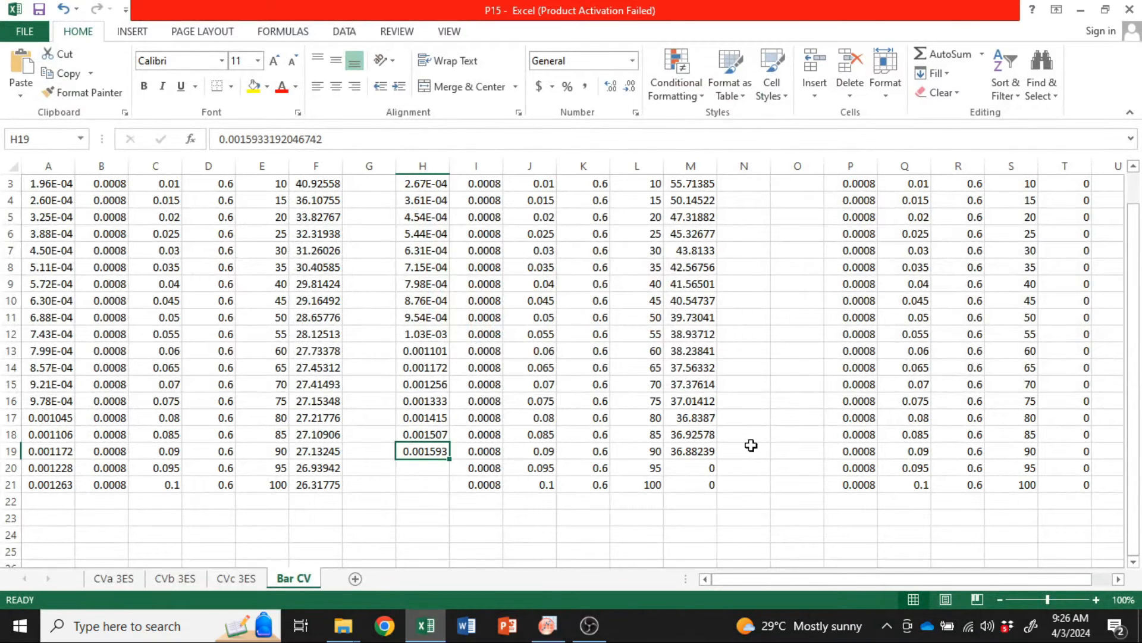
pyautogui.moveTo(1137, 338); pyautogui.dragTo(1137, 313)
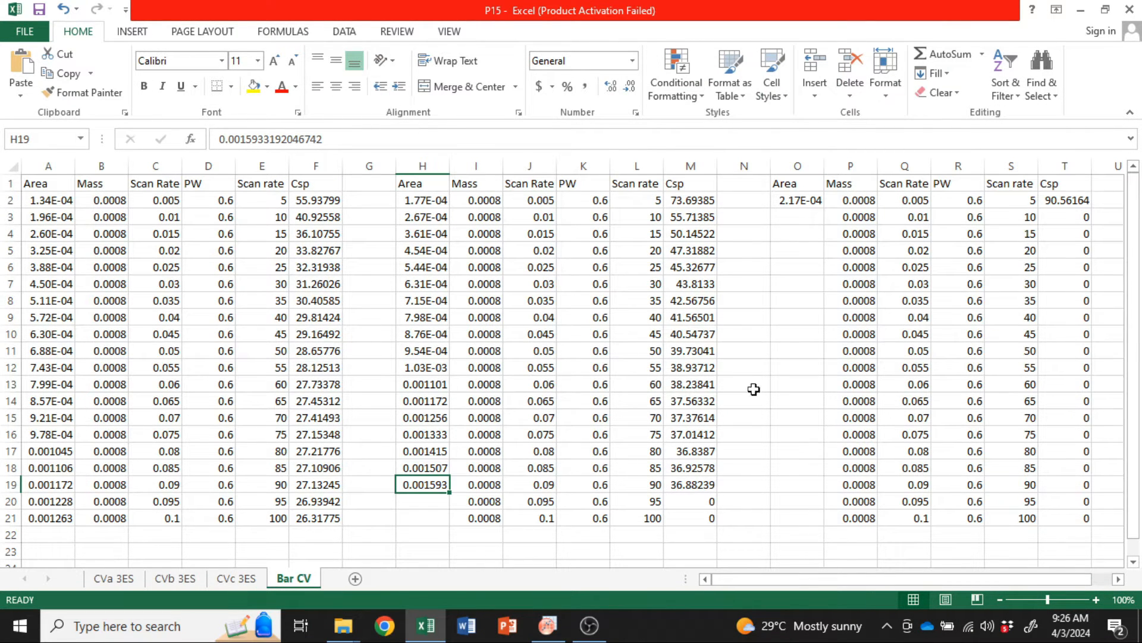
# Step: Open the CVa 3ES sheet and select columns A to C holding the 5 mV/s data
pyautogui.click(130, 584)
pyautogui.hotkey('ctrl', 'a')
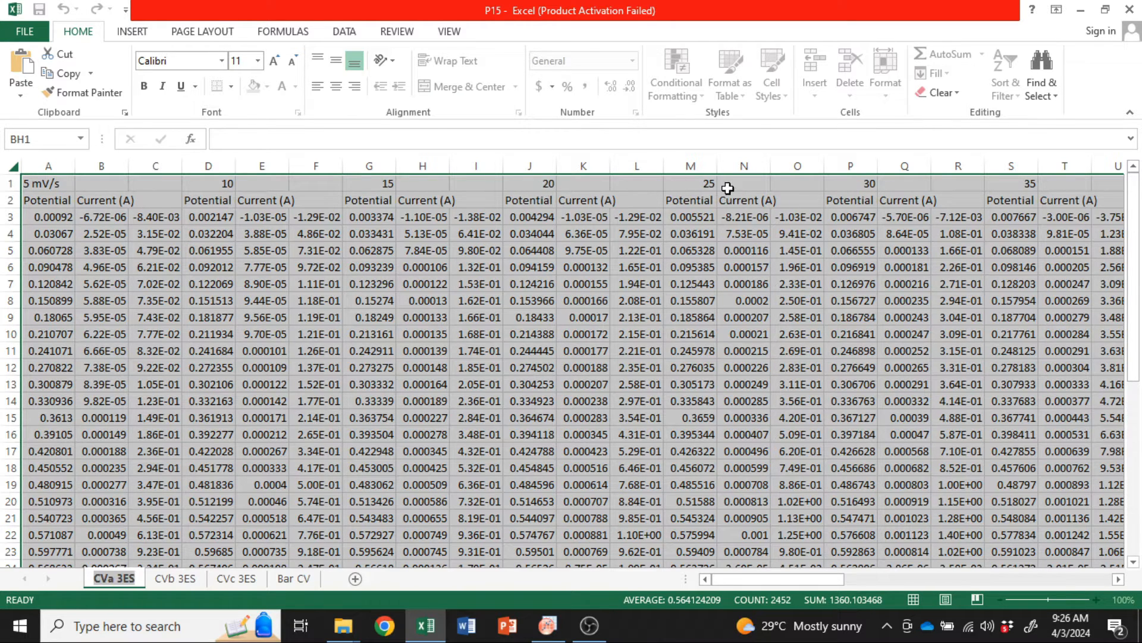
pyautogui.doubleClick(375, 284)
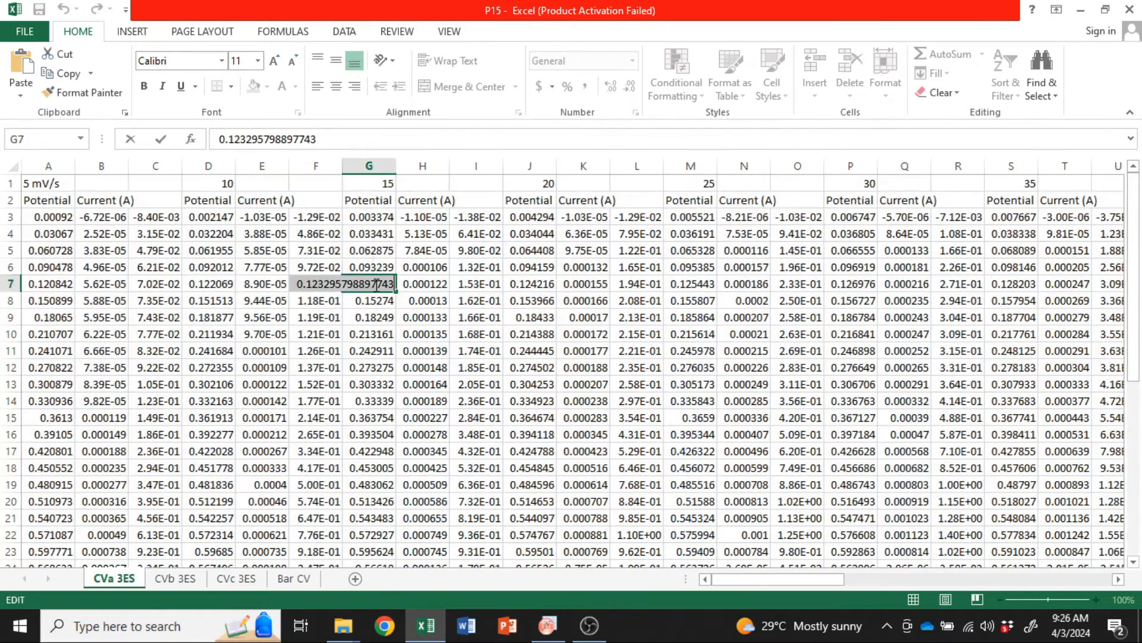
pyautogui.click(42, 172)
pyautogui.moveTo(42, 173); pyautogui.dragTo(138, 222)
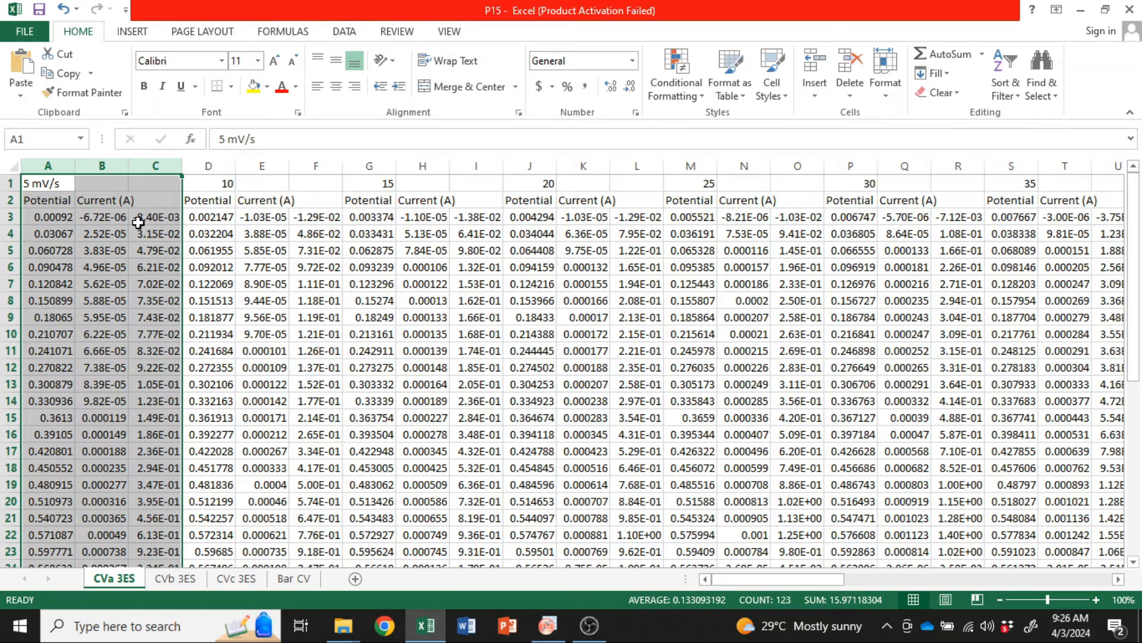
# Step: Switch to OriginPro and open the CVa 3ES workbook at its first columns
pyautogui.click(555, 636)
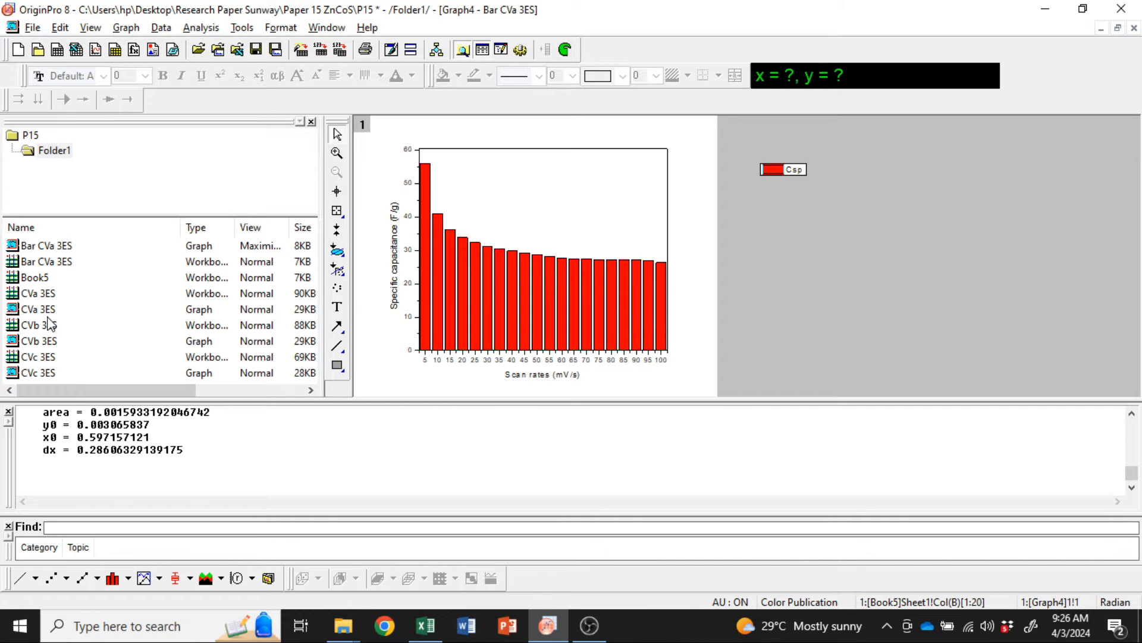
pyautogui.doubleClick(34, 294)
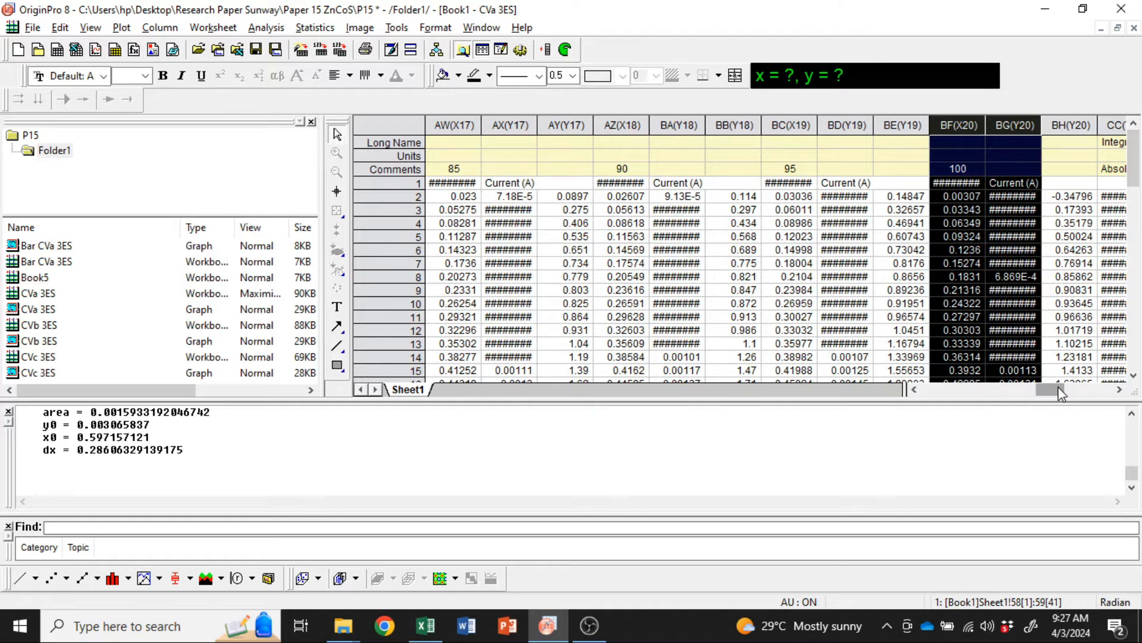
pyautogui.moveTo(1059, 387); pyautogui.dragTo(880, 420)
pyautogui.moveTo(1058, 399); pyautogui.dragTo(929, 397)
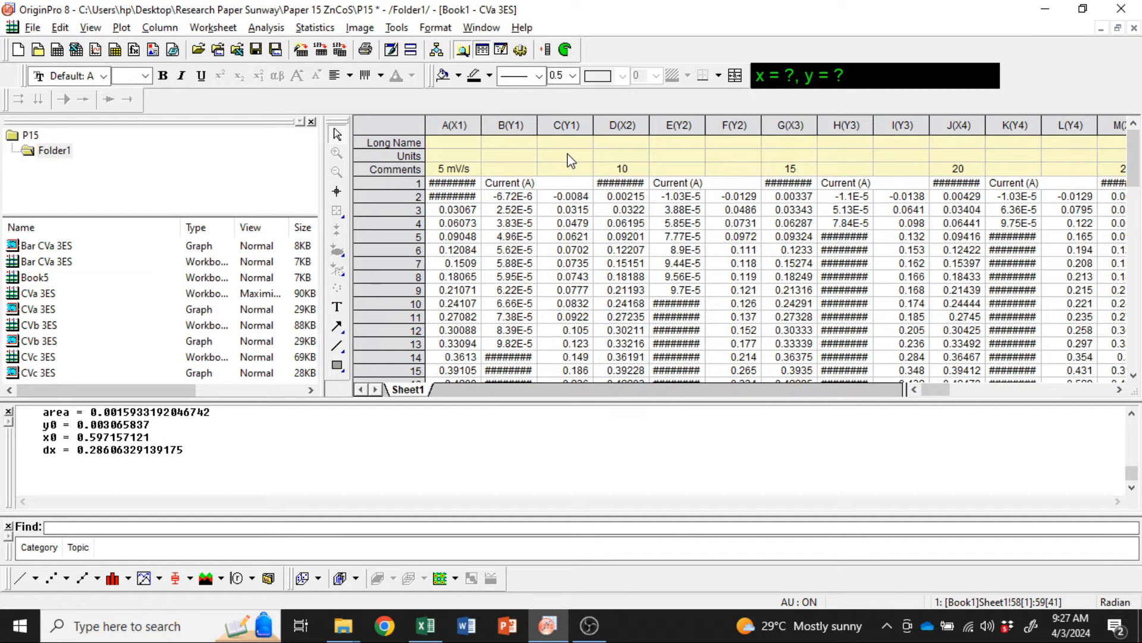
# Step: Plot column C(Y1) against column A(X1) of the CVa 3ES workbook as a line graph for the 5 mV/s scan
pyautogui.click(457, 121)
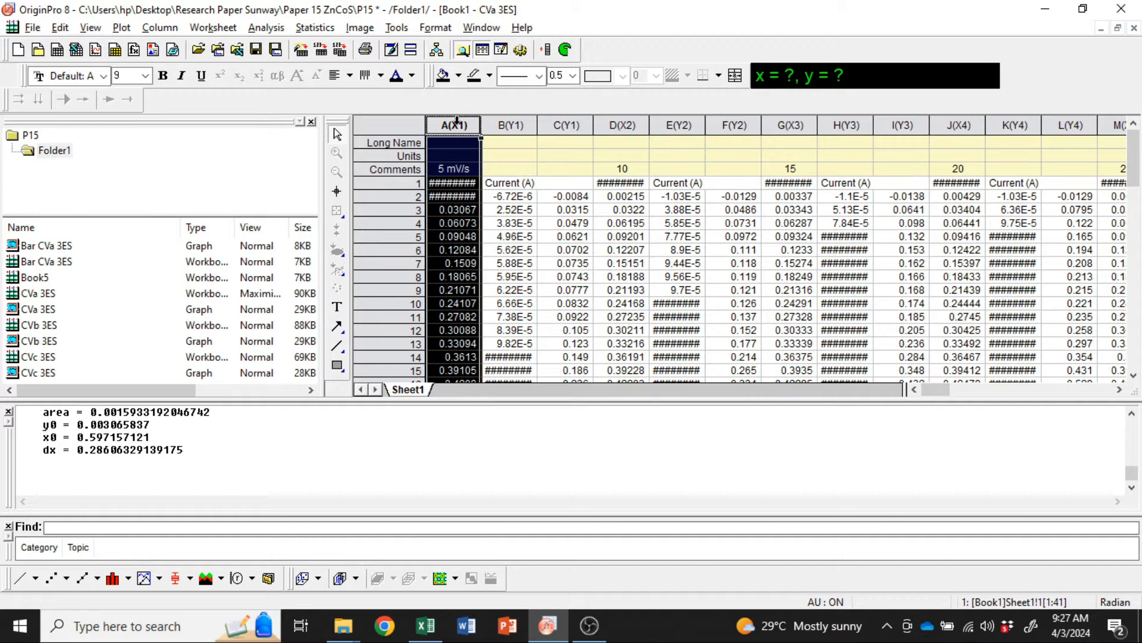
pyautogui.click(511, 125)
pyautogui.click(550, 122)
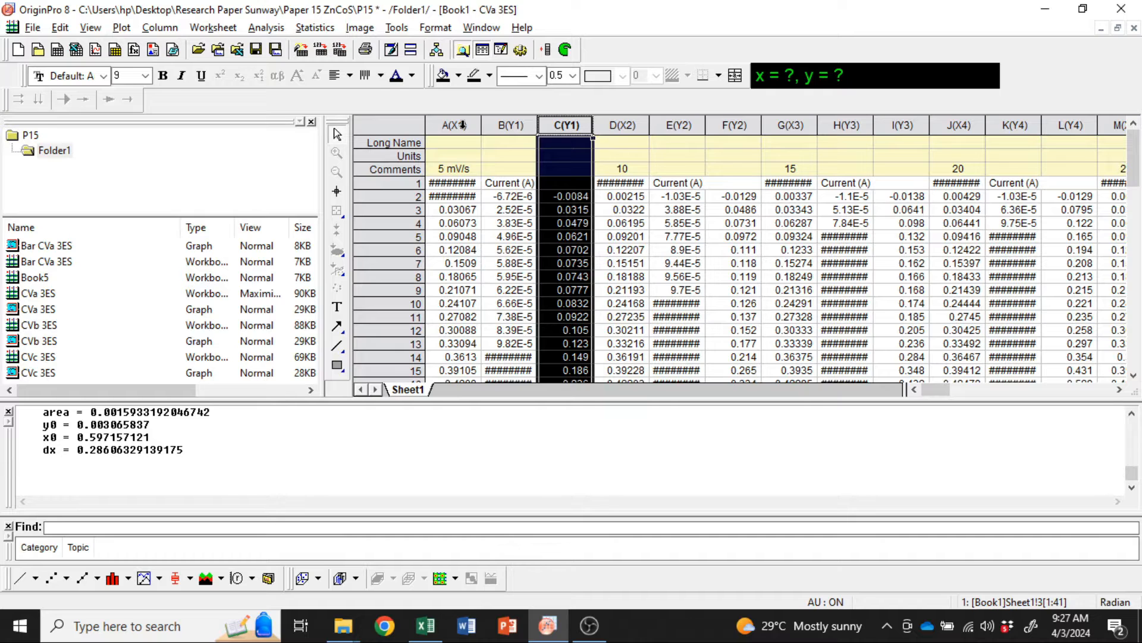
pyautogui.click(462, 125)
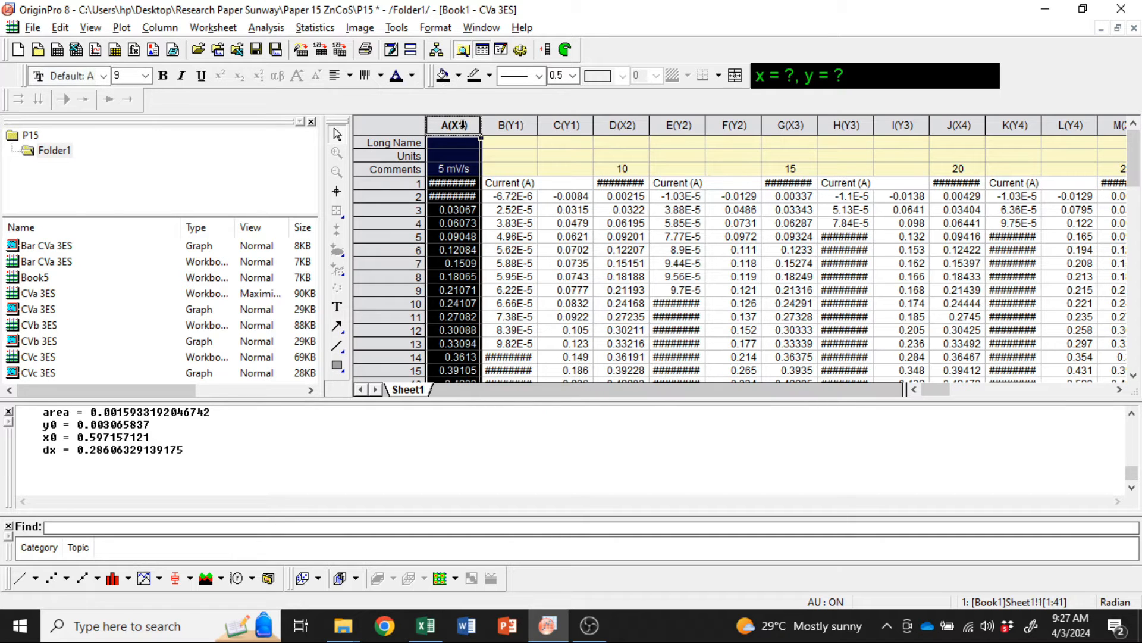
pyautogui.keyDown('ctrl'); pyautogui.click(561, 126); pyautogui.keyUp('ctrl')
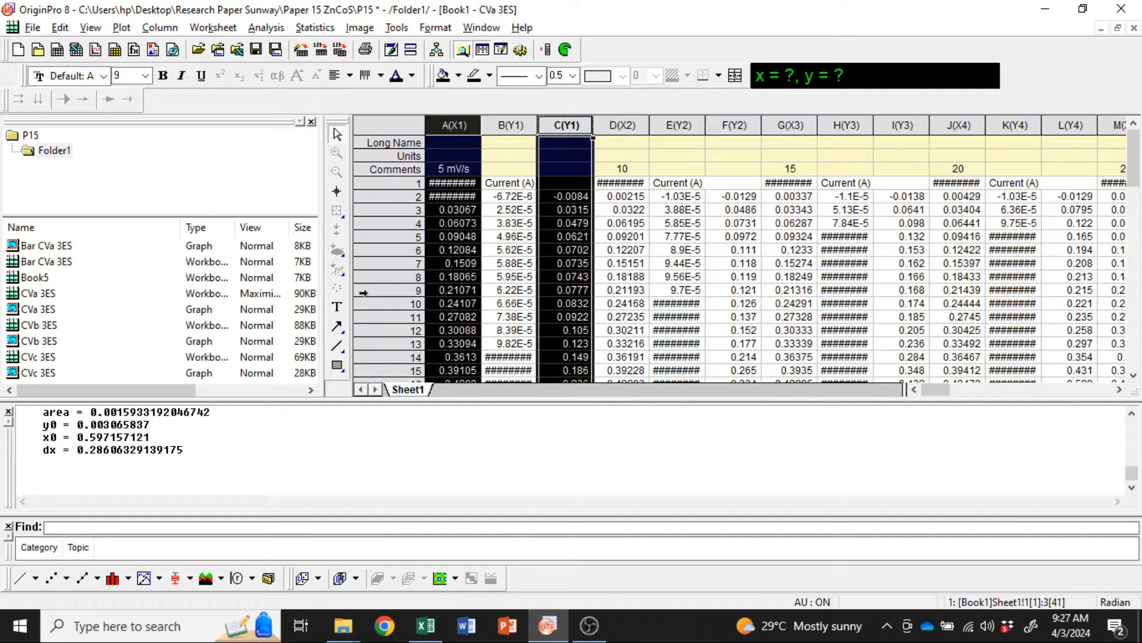
pyautogui.click(19, 580)
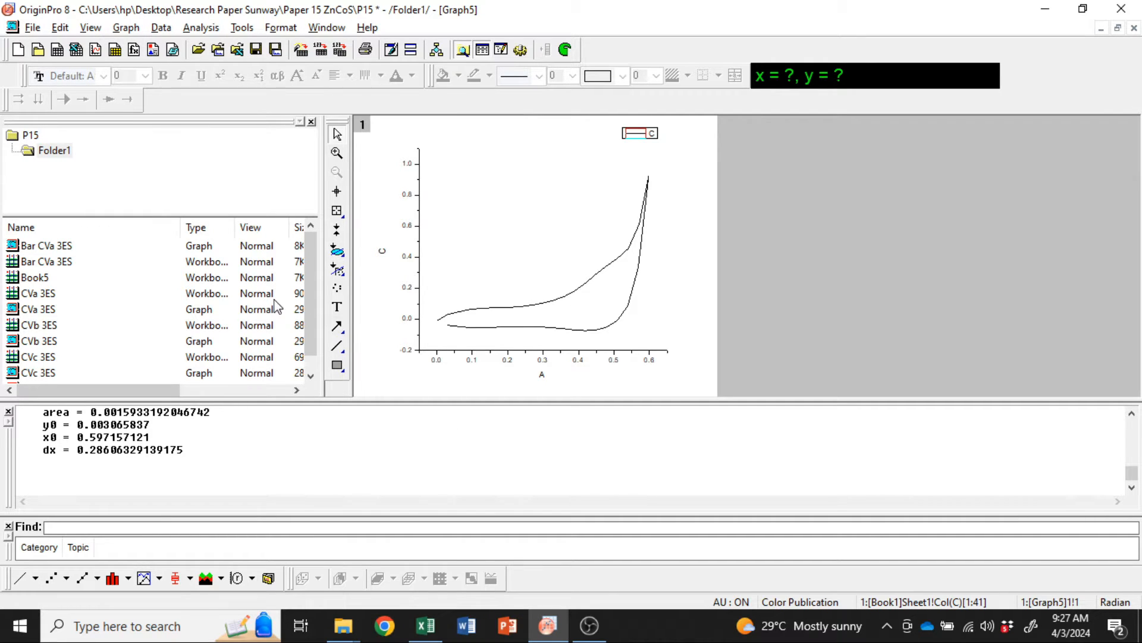
# Step: View the CVa 3ES graph of all scan rates and the Bar CVa 3ES specific capacitance graph
pyautogui.doubleClick(43, 312)
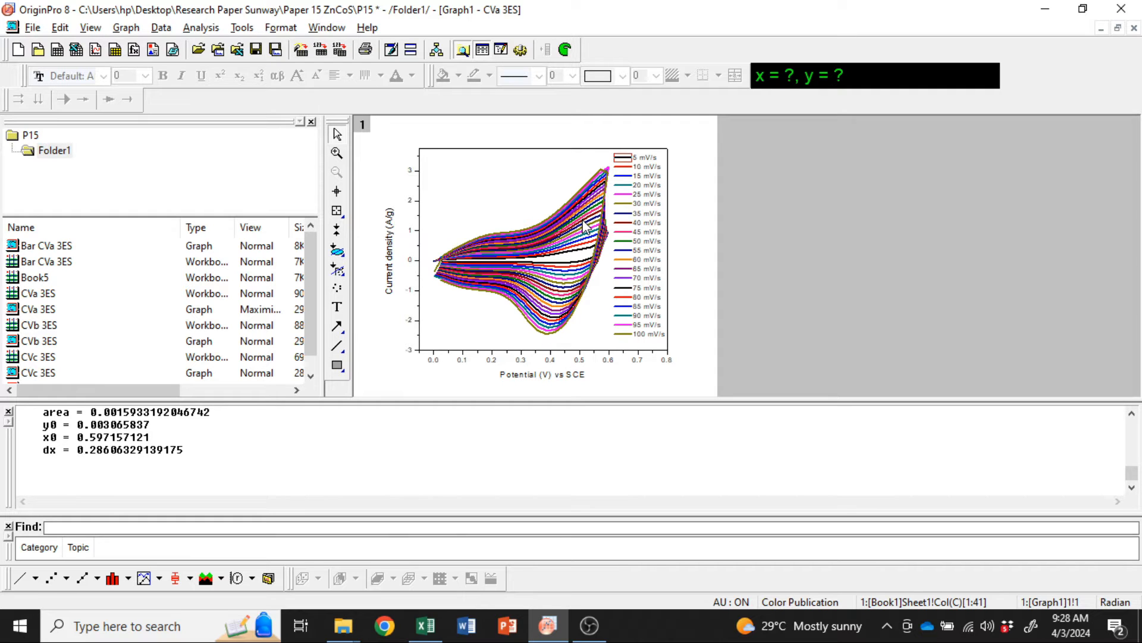
pyautogui.click(59, 246)
pyautogui.doubleClick(59, 246)
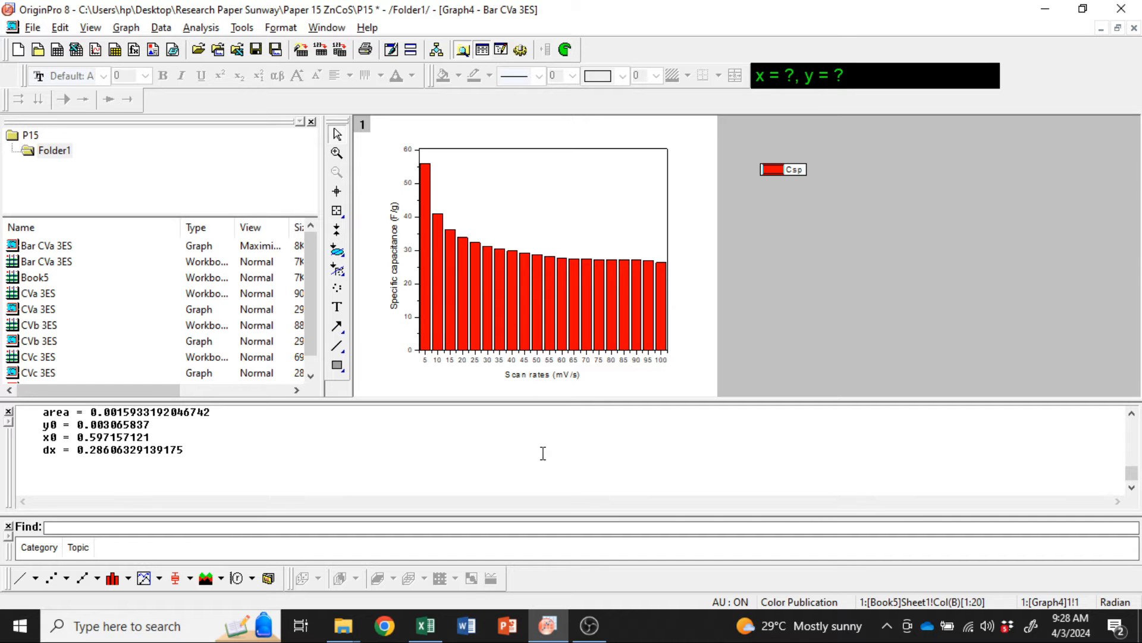
# Step: Switch to Excel and, in the Bar CV sheet, examine the Csp formula in F2 and the Area value in A2
pyautogui.click(441, 633)
pyautogui.click(440, 633)
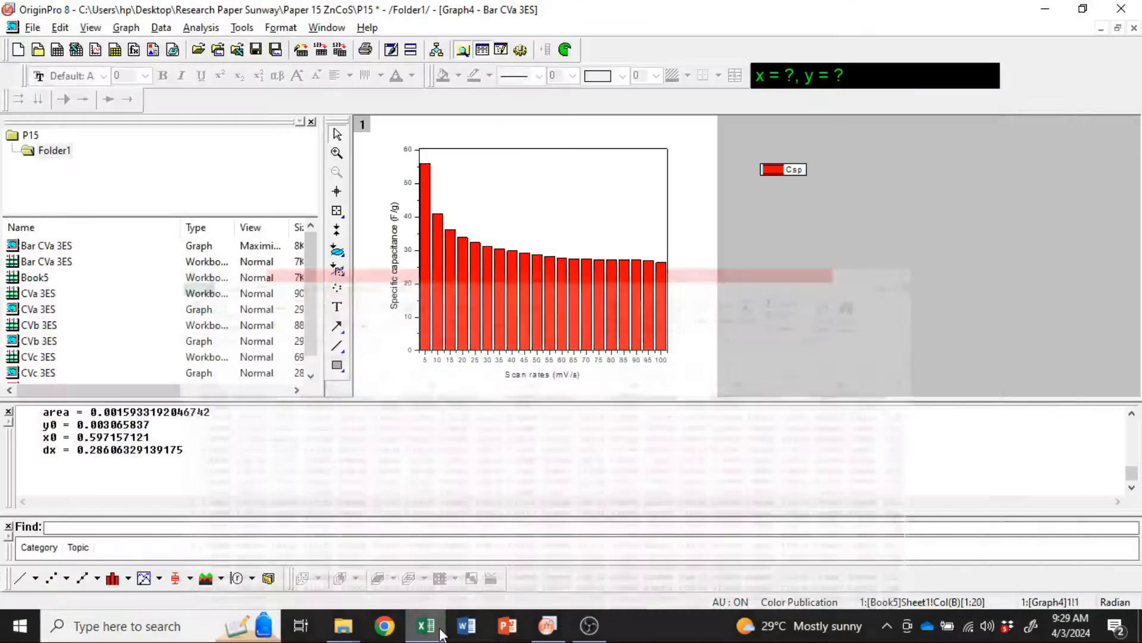
pyautogui.click(441, 634)
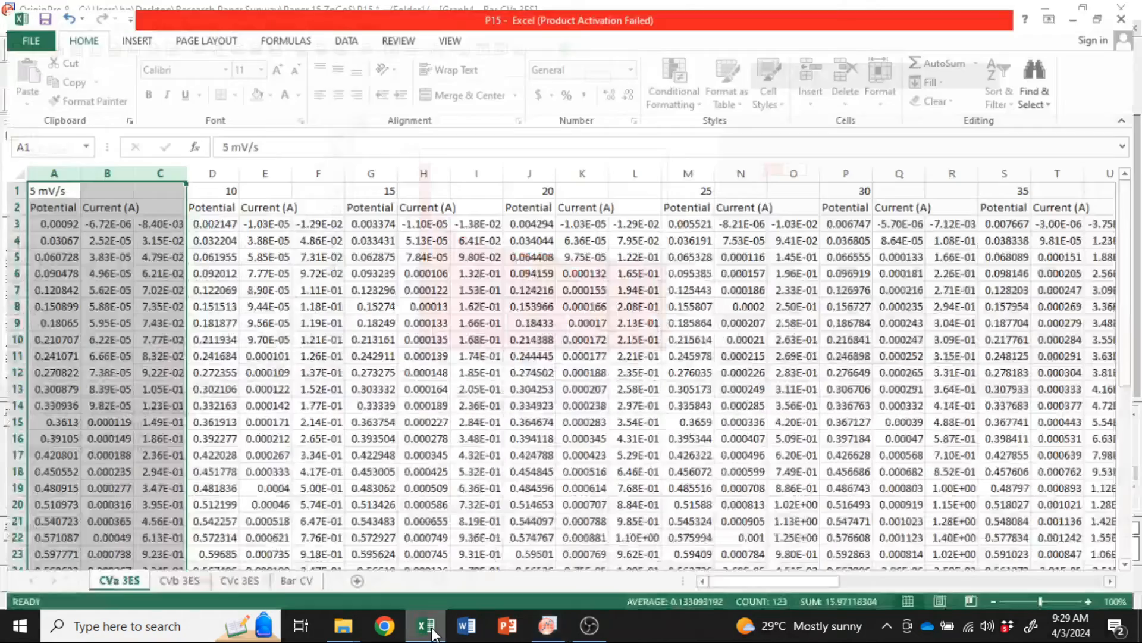
pyautogui.click(279, 578)
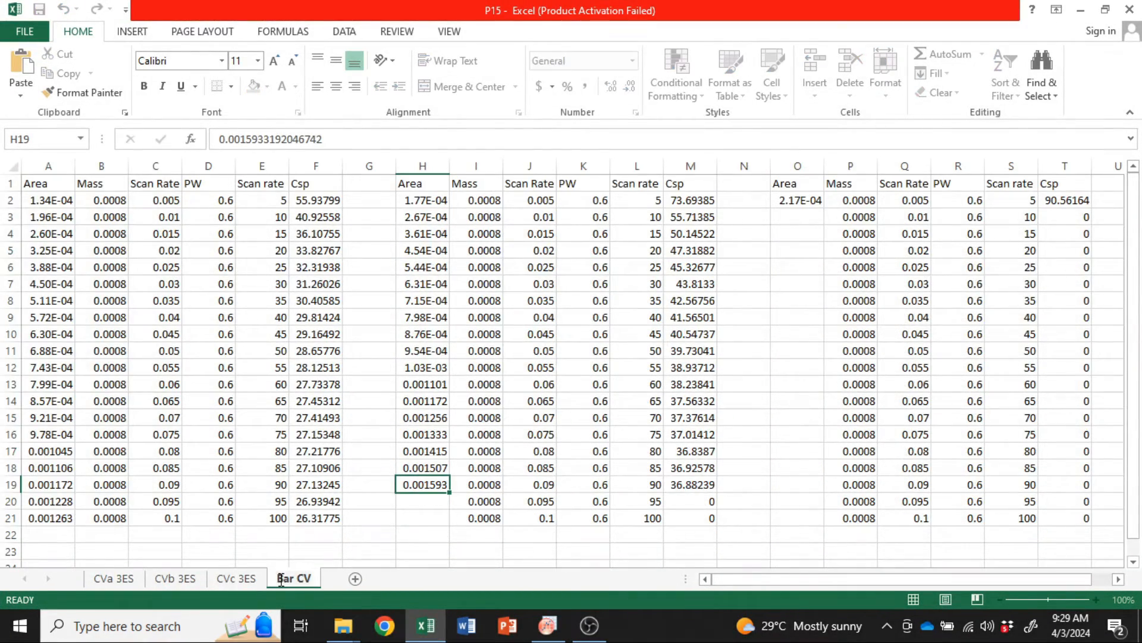
pyautogui.click(318, 200)
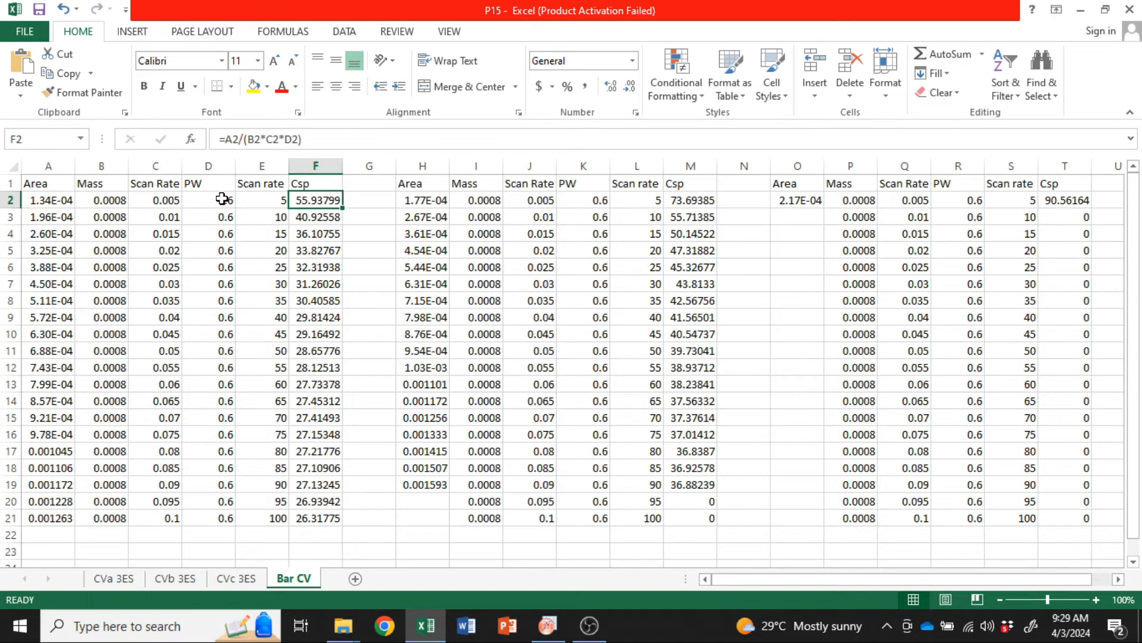
pyautogui.click(55, 205)
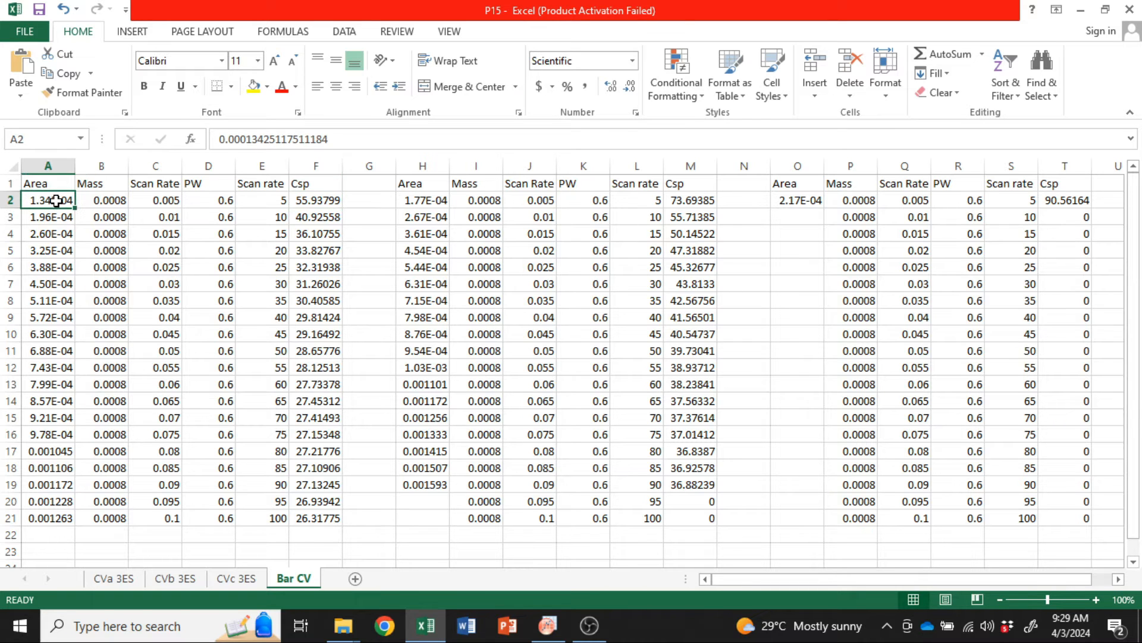
# Step: Switch to OriginPro, open the Graph5 line graph and select its plot layer
pyautogui.click(546, 626)
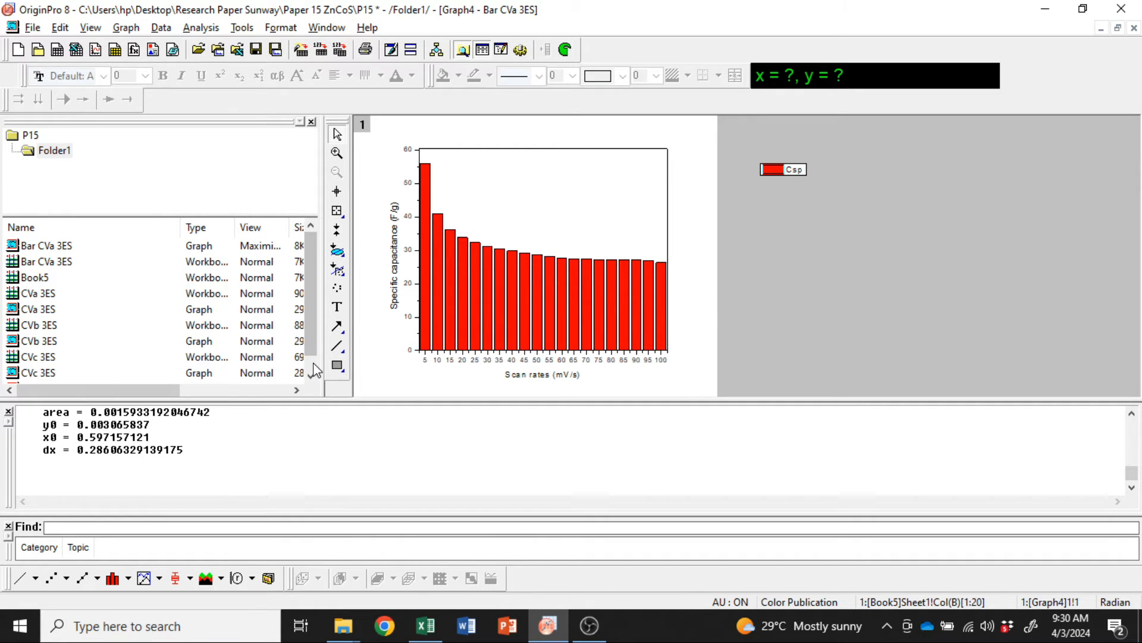
pyautogui.scroll(-1, 315, 366)
pyautogui.doubleClick(30, 375)
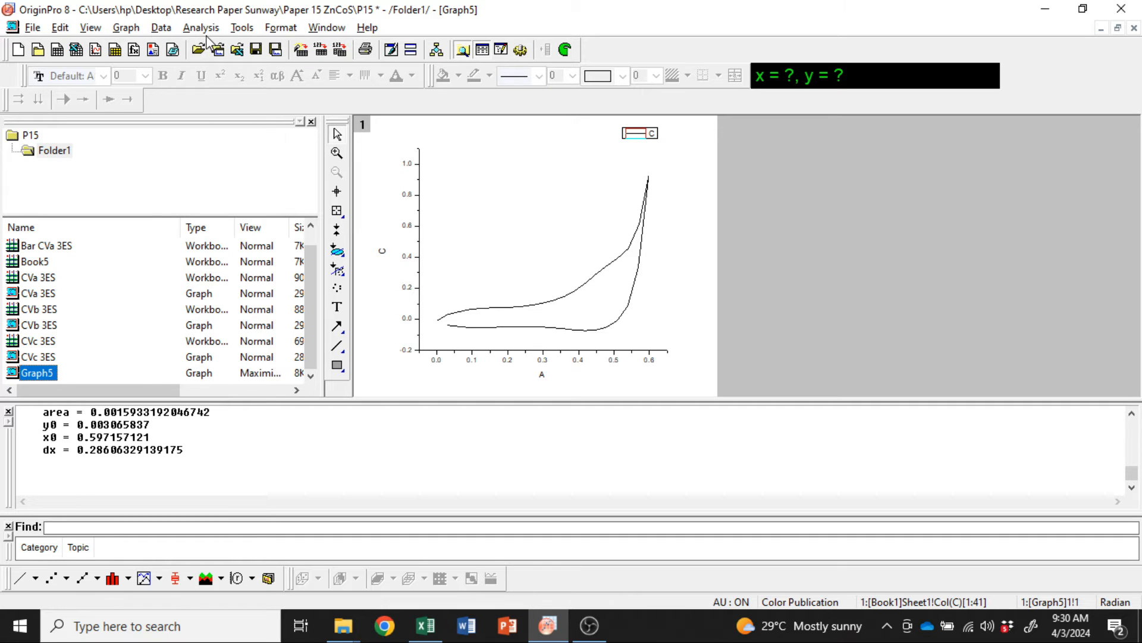
pyautogui.click(480, 238)
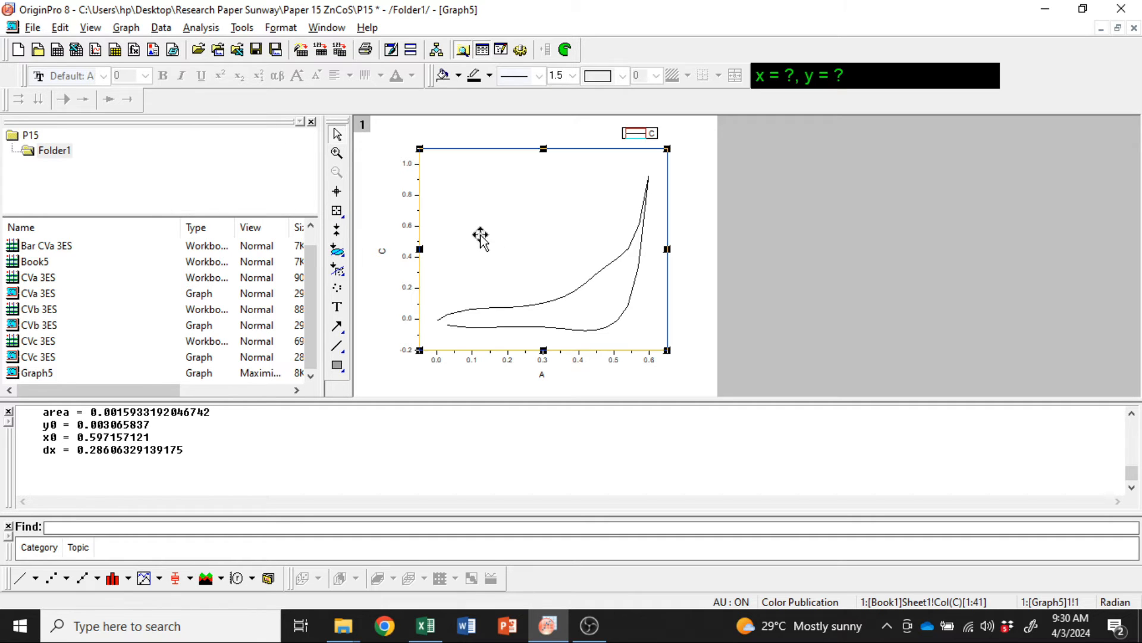
# Step: Integrate the Graph5 curve using the Absolute Area type
pyautogui.click(193, 29)
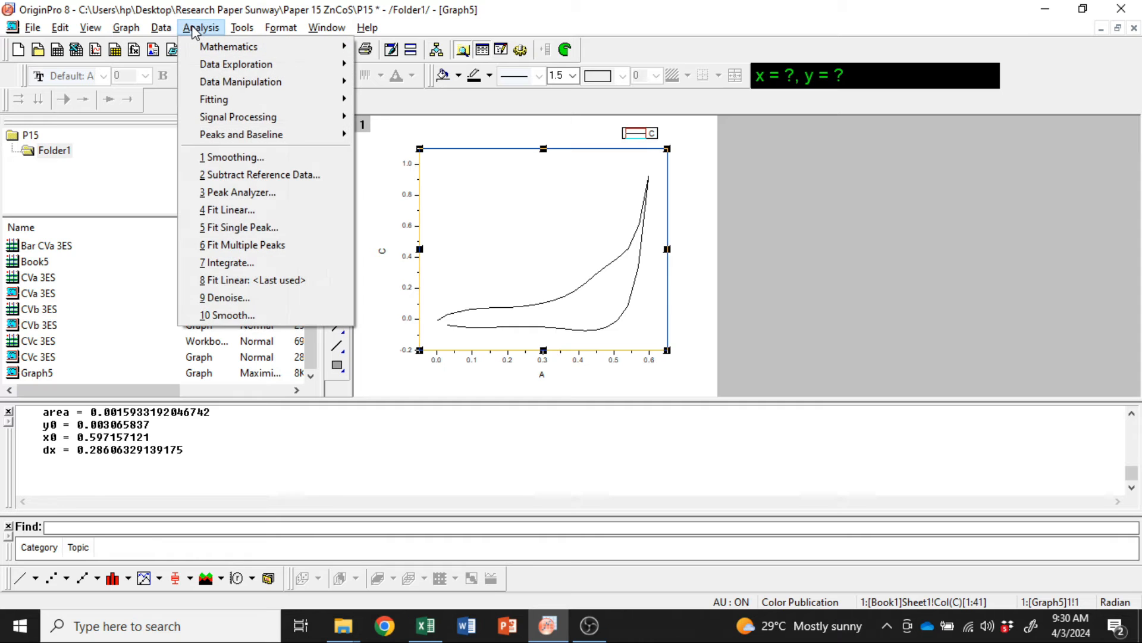
pyautogui.moveTo(218, 48)
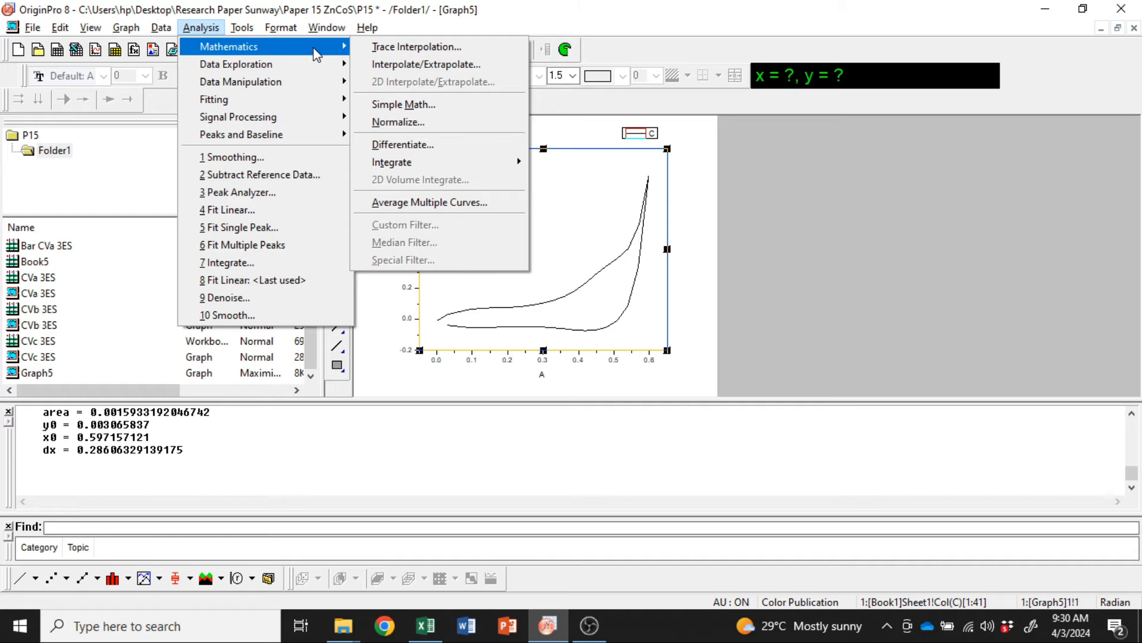
pyautogui.moveTo(462, 172)
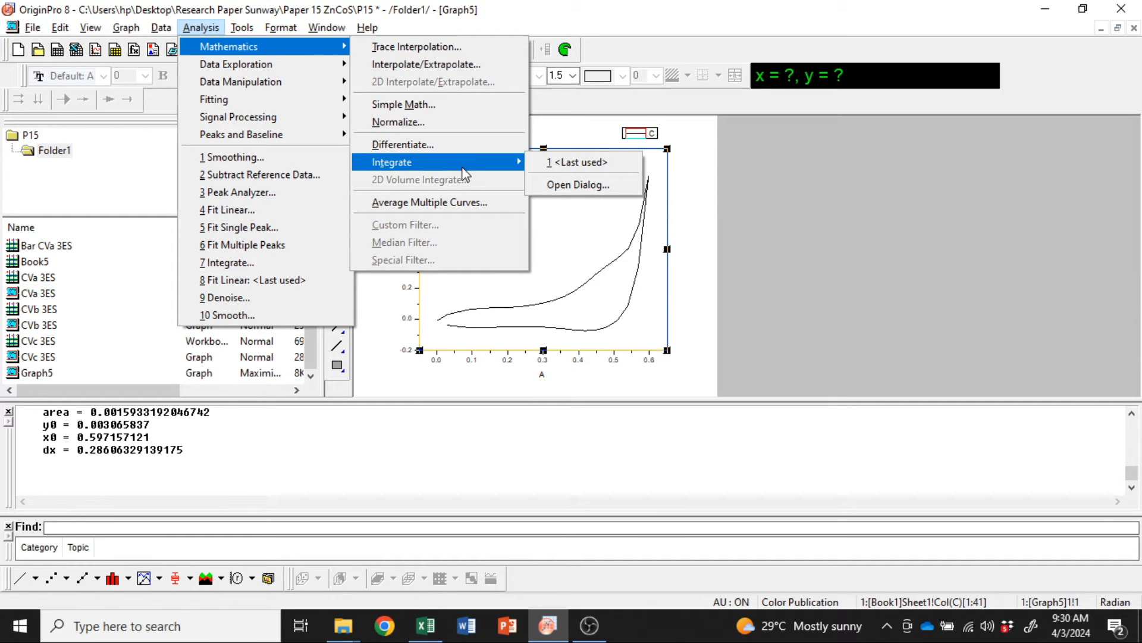
pyautogui.click(551, 186)
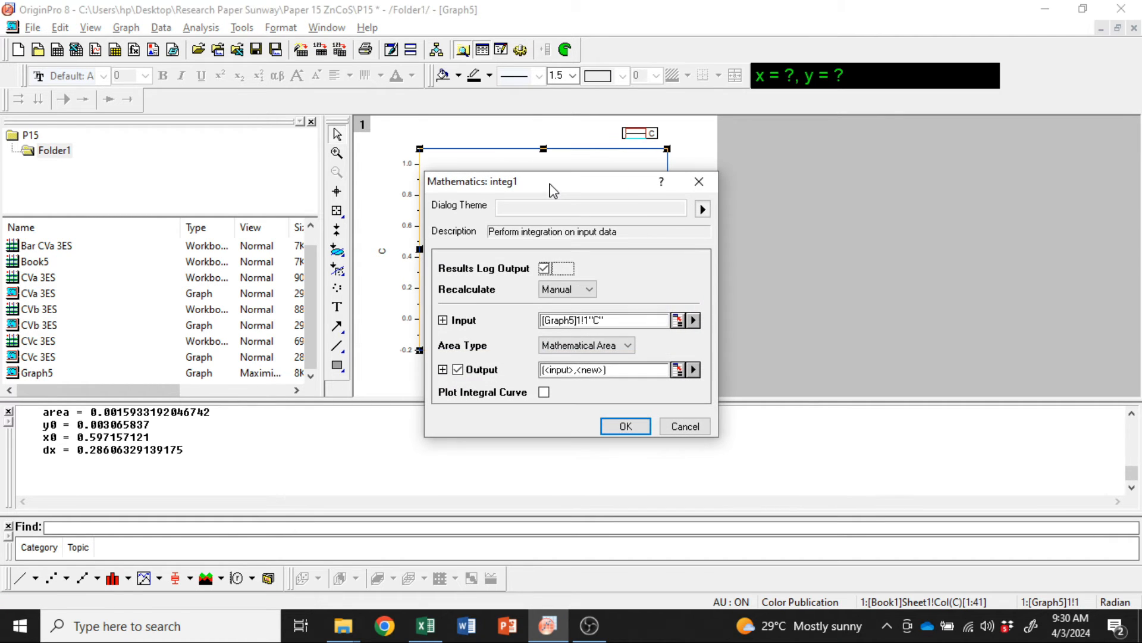
pyautogui.click(629, 346)
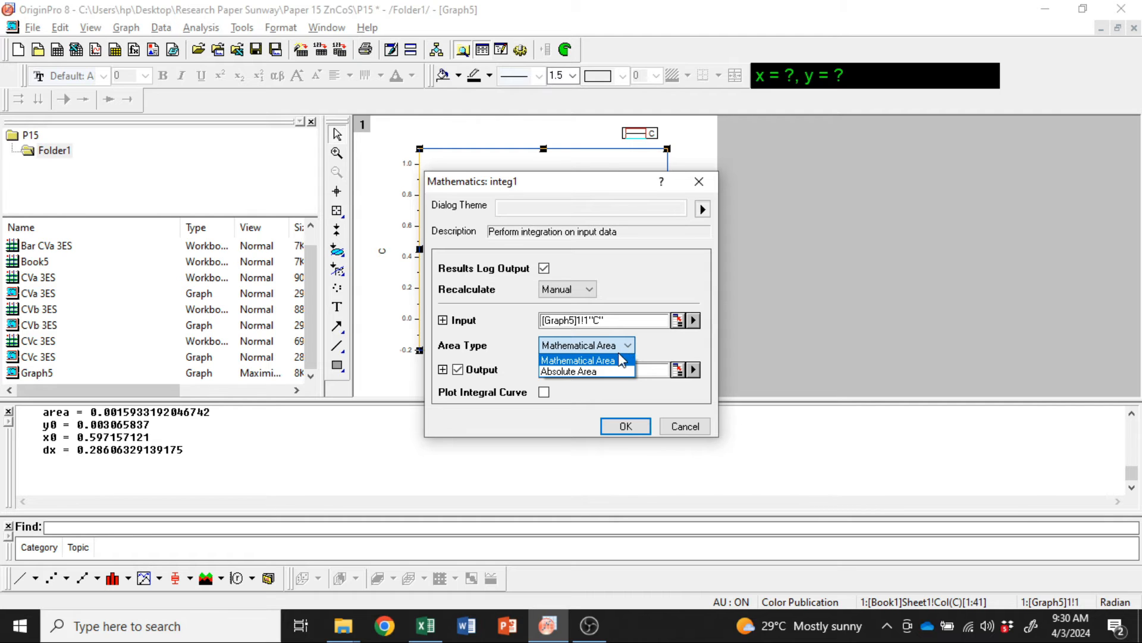
pyautogui.click(610, 372)
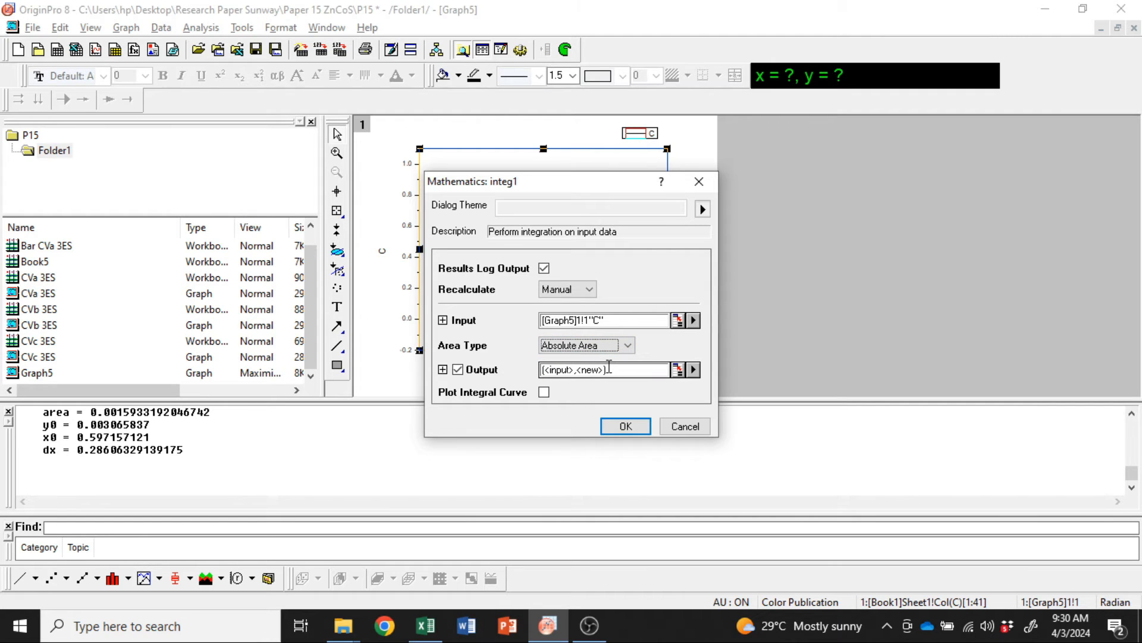
pyautogui.click(627, 428)
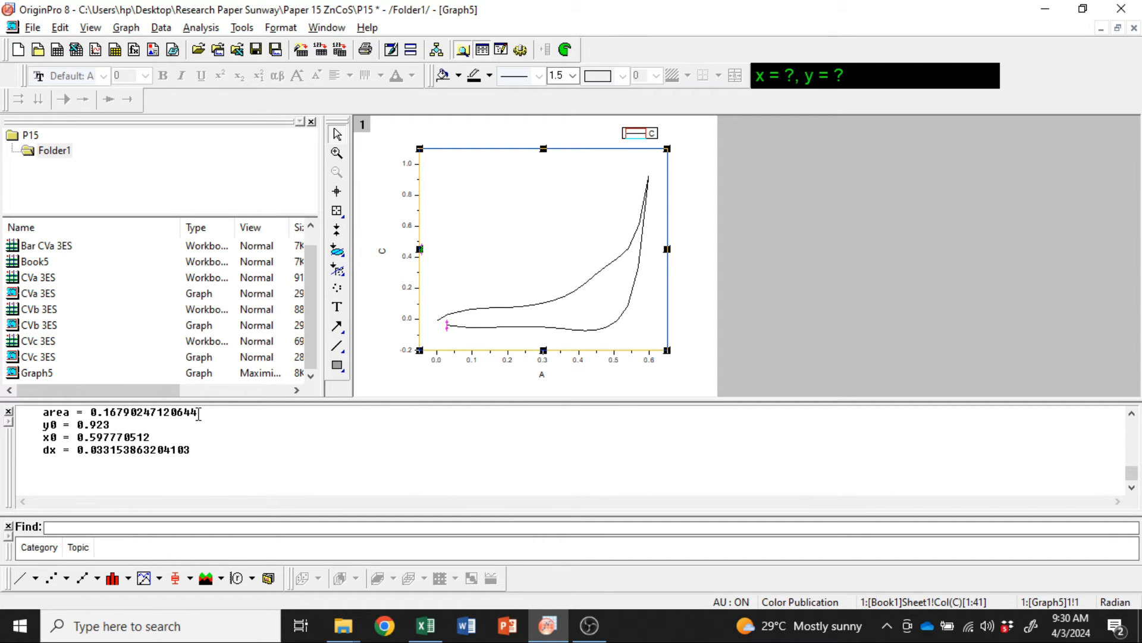
# Step: Select the integrated area value in the results log and switch to the Bar CV sheet in Excel
pyautogui.moveTo(198, 412); pyautogui.dragTo(93, 418)
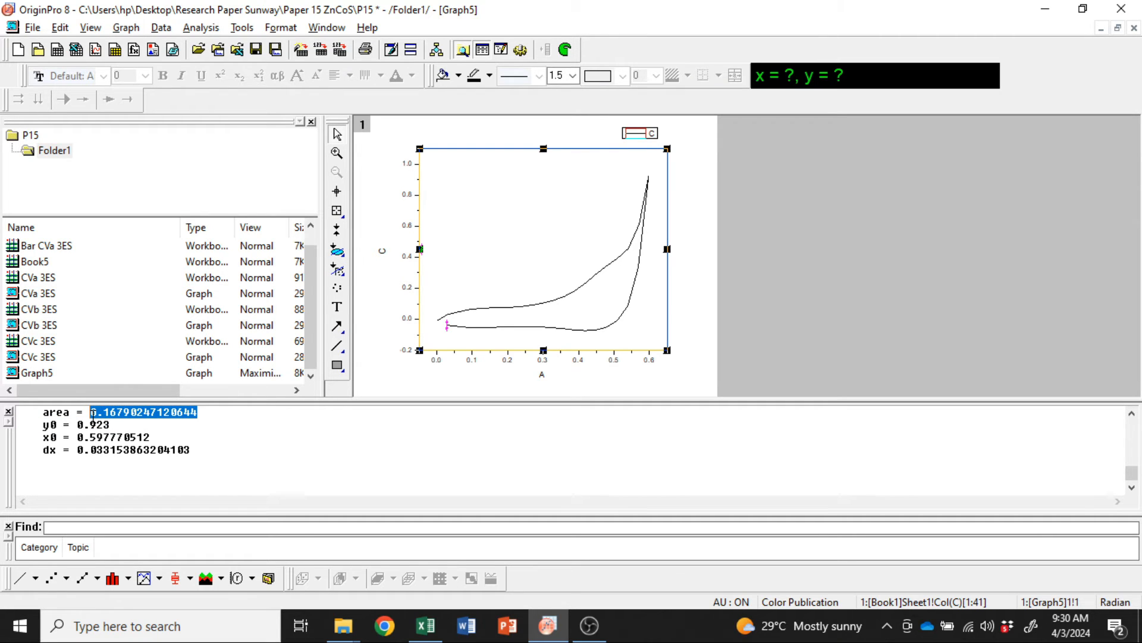
pyautogui.click(426, 627)
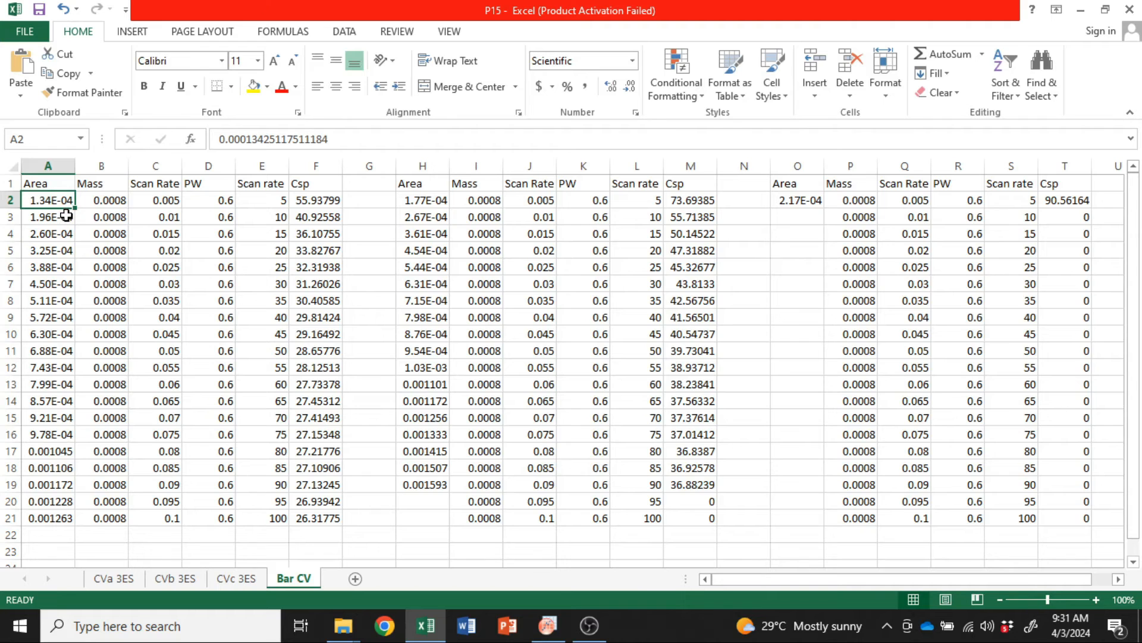
# Step: Switch to OriginPro and plot columns A(X1) and B(Y1) of the CVa 3ES workbook, the 5 mV/s current data, as a line graph
pyautogui.click(558, 639)
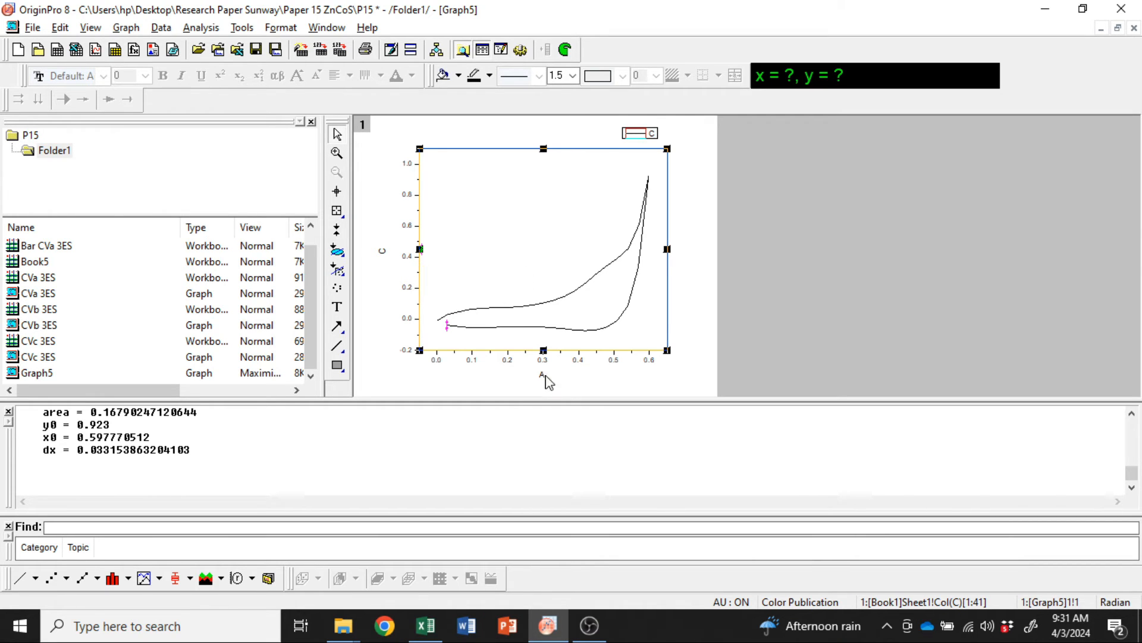
pyautogui.doubleClick(36, 261)
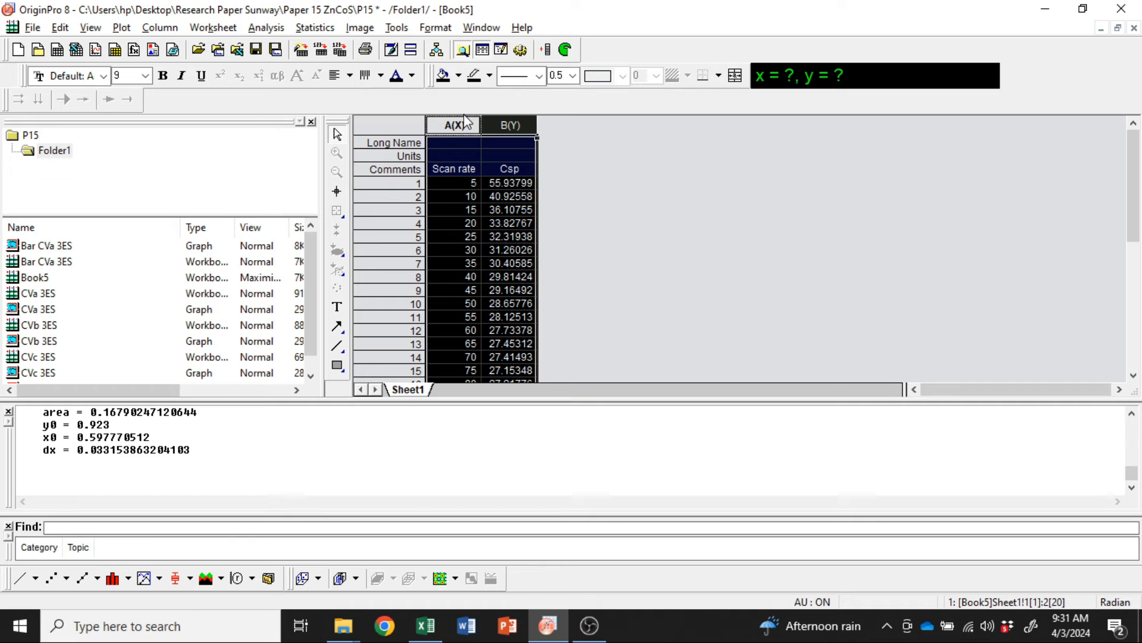
pyautogui.doubleClick(49, 294)
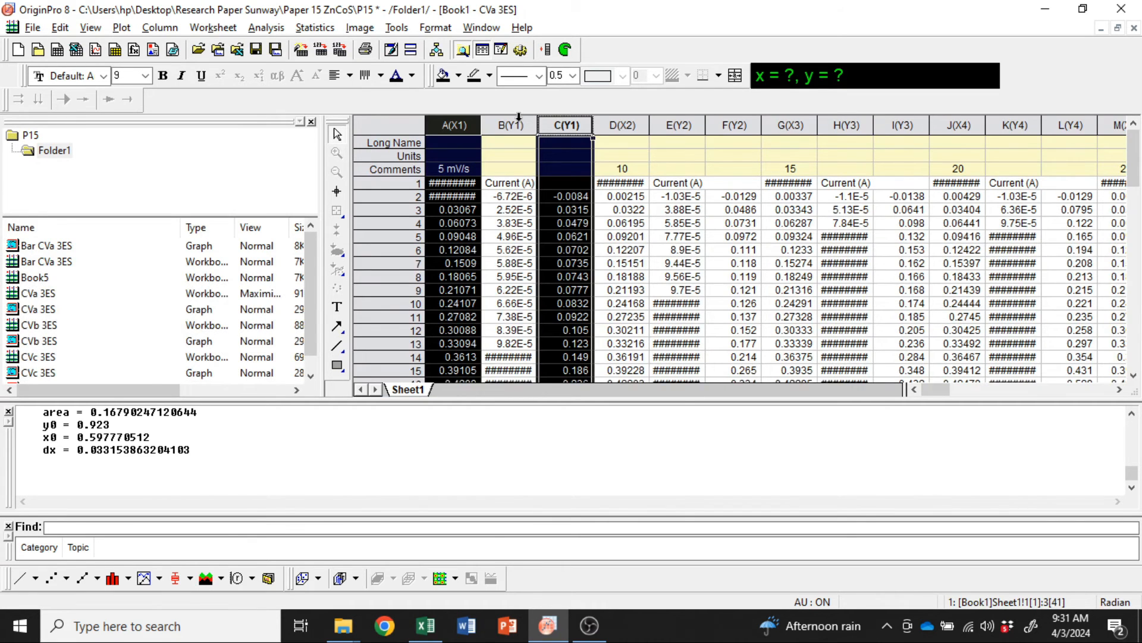
pyautogui.moveTo(472, 125); pyautogui.dragTo(494, 135)
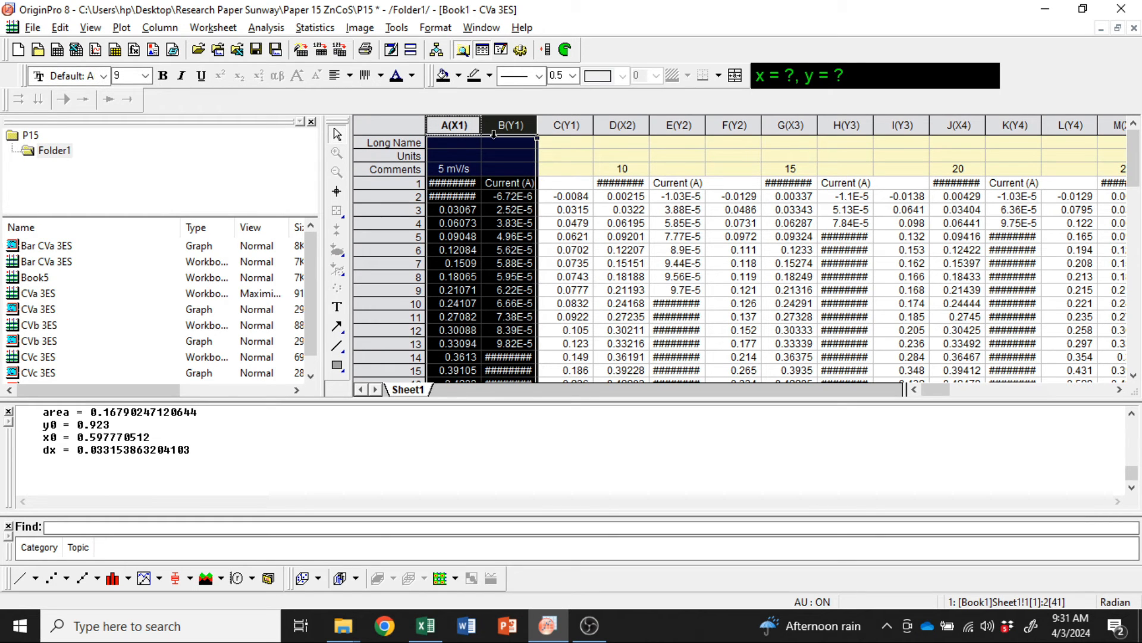
pyautogui.click(21, 578)
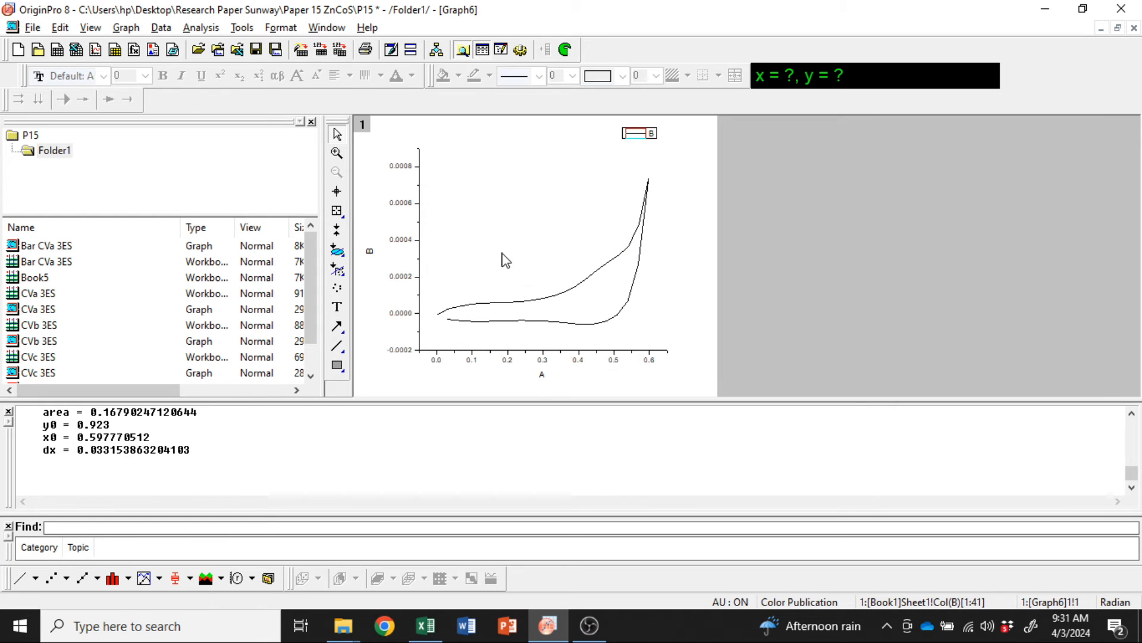
# Step: Integrate the new 5 mV/s current curve using the Absolute Area type
pyautogui.click(206, 33)
pyautogui.moveTo(224, 50)
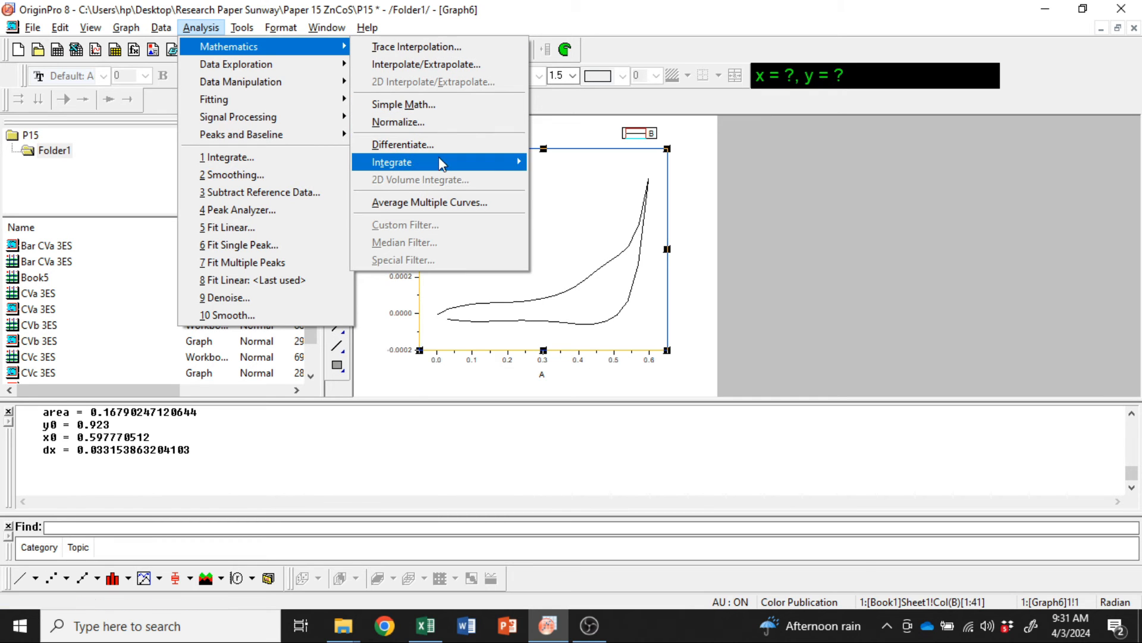
pyautogui.moveTo(440, 166)
pyautogui.click(595, 185)
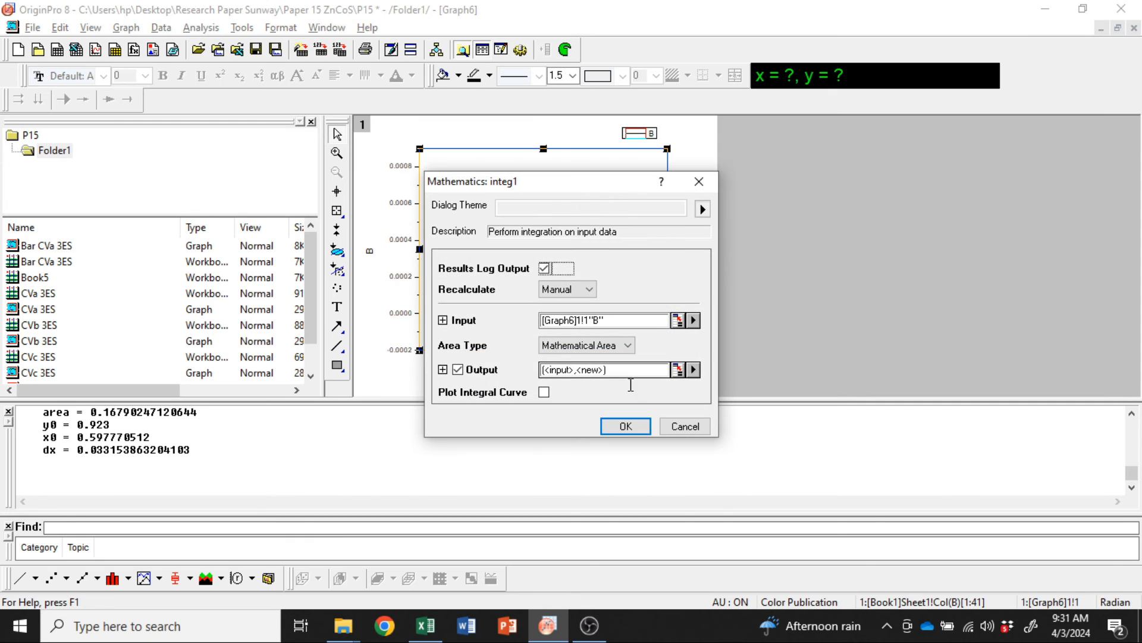
pyautogui.click(625, 346)
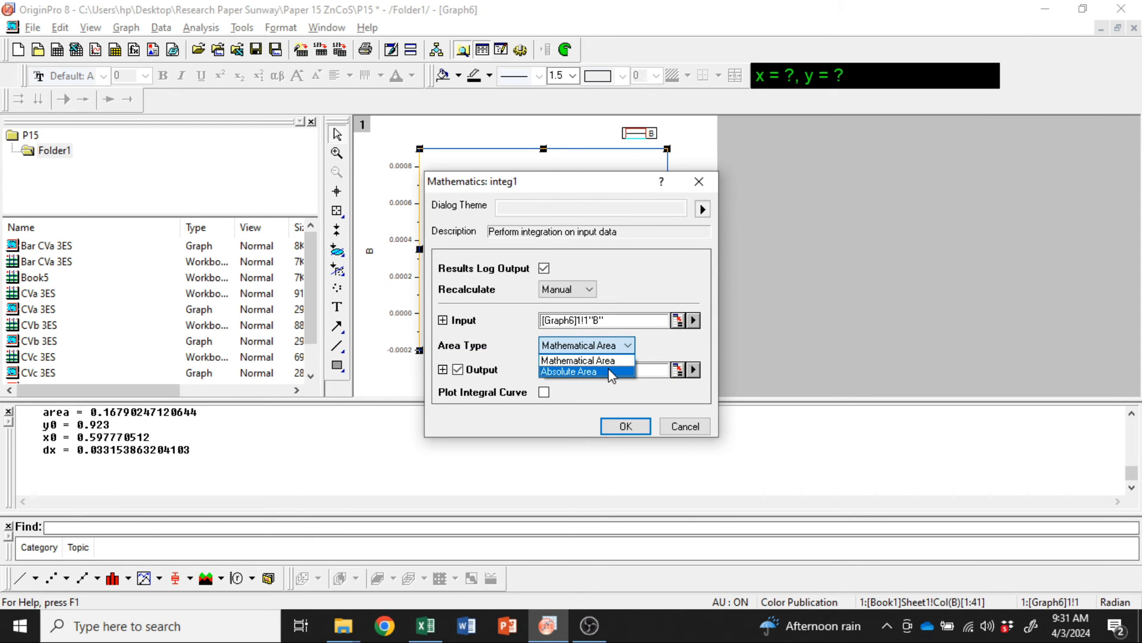
pyautogui.click(608, 368)
pyautogui.click(625, 426)
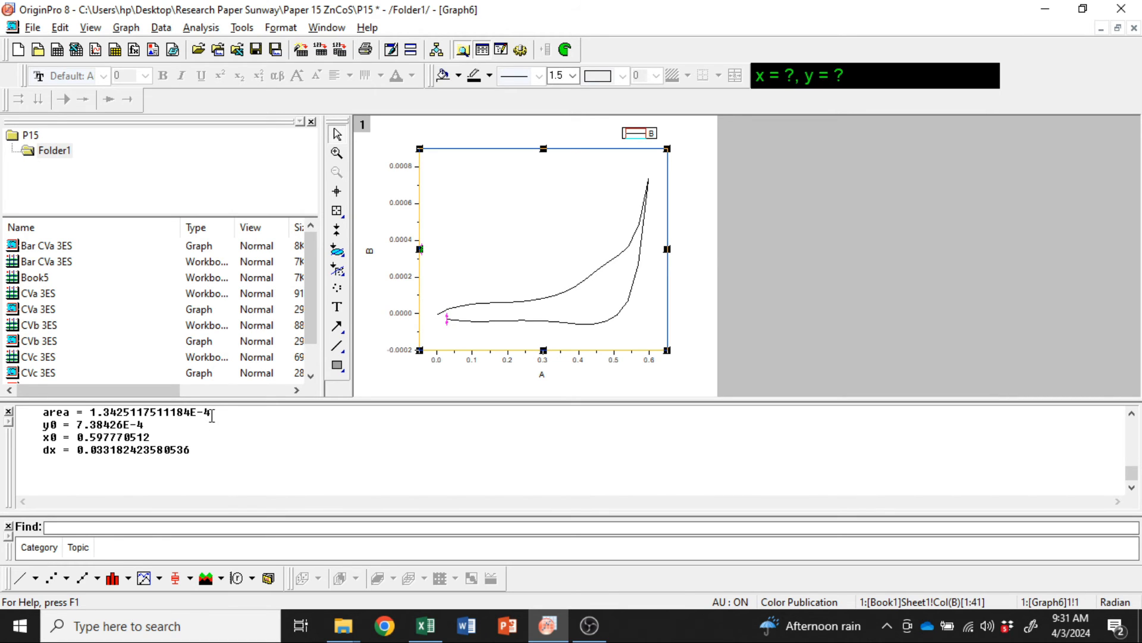
# Step: Check the area in A2 of Excel's Bar CV sheet, and return to OriginPro to review the Bar CVa 3ES and CVa 3ES graphs
pyautogui.click(427, 623)
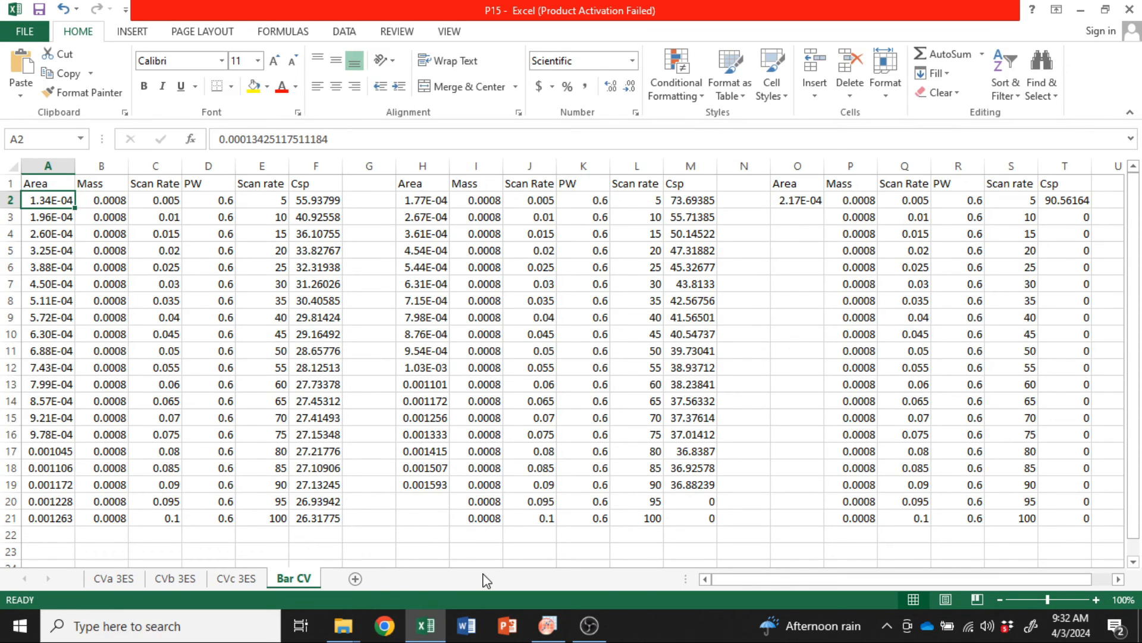
pyautogui.click(547, 625)
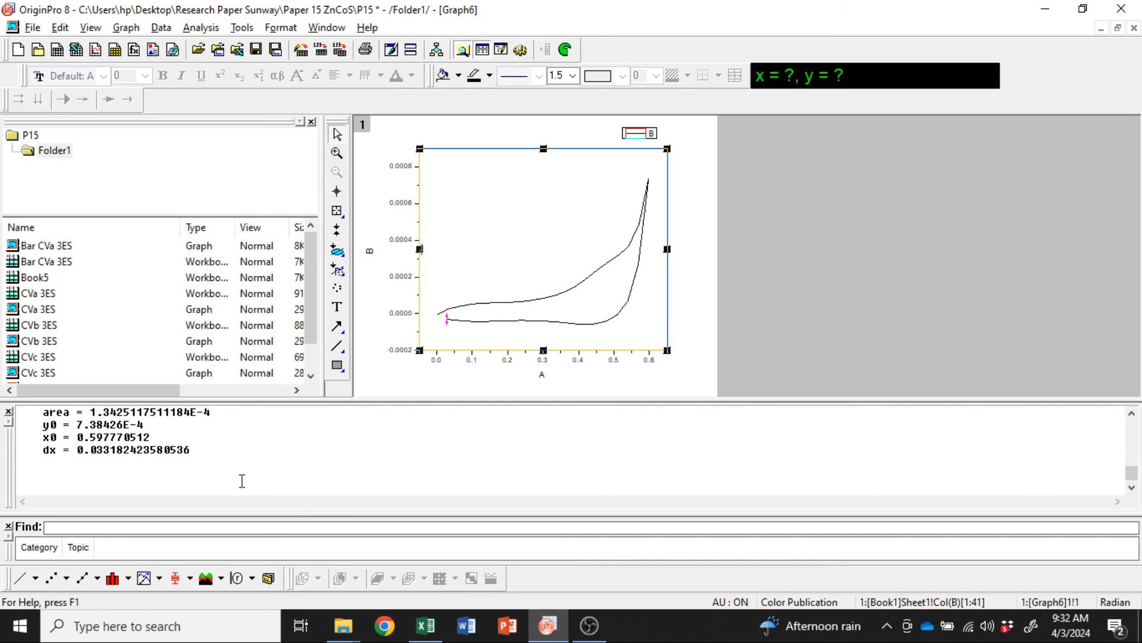
pyautogui.doubleClick(62, 263)
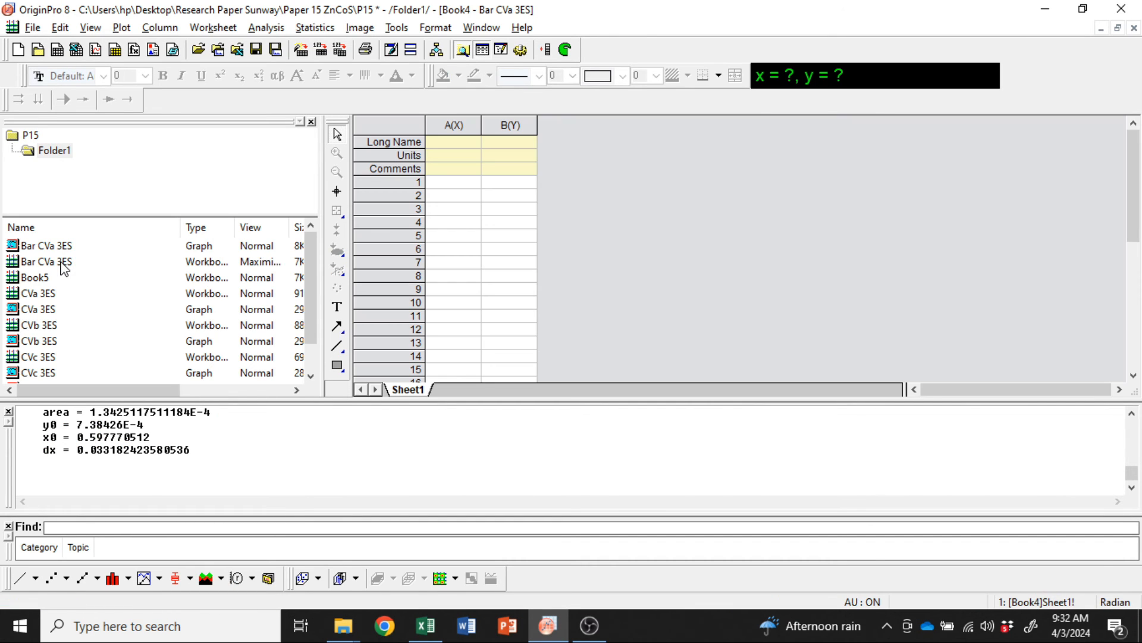
pyautogui.doubleClick(52, 248)
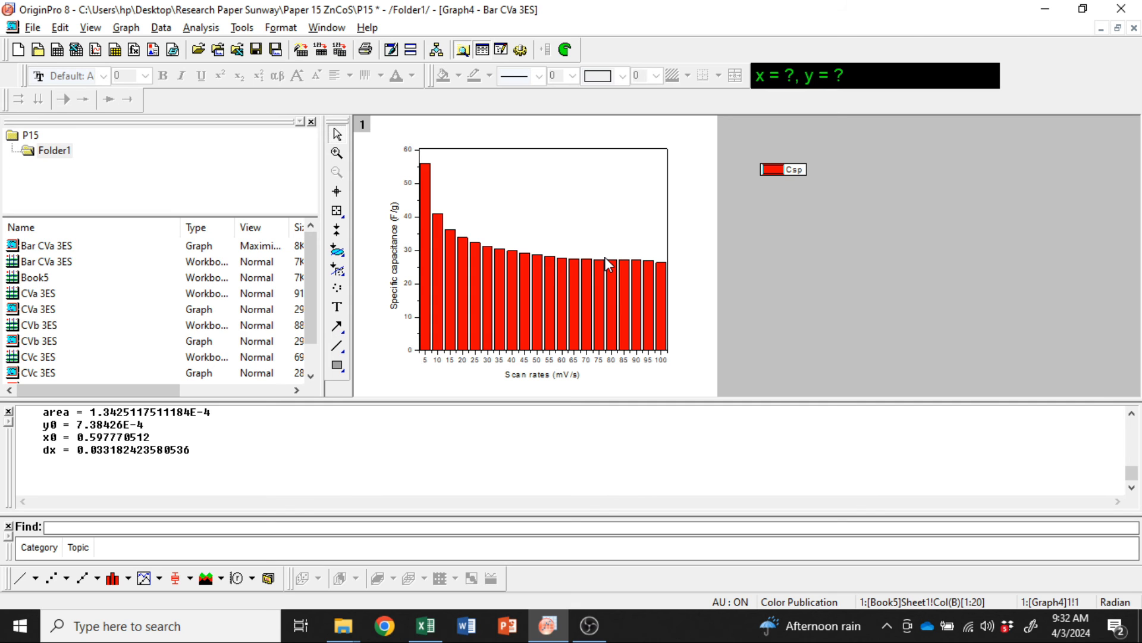
pyautogui.doubleClick(47, 310)
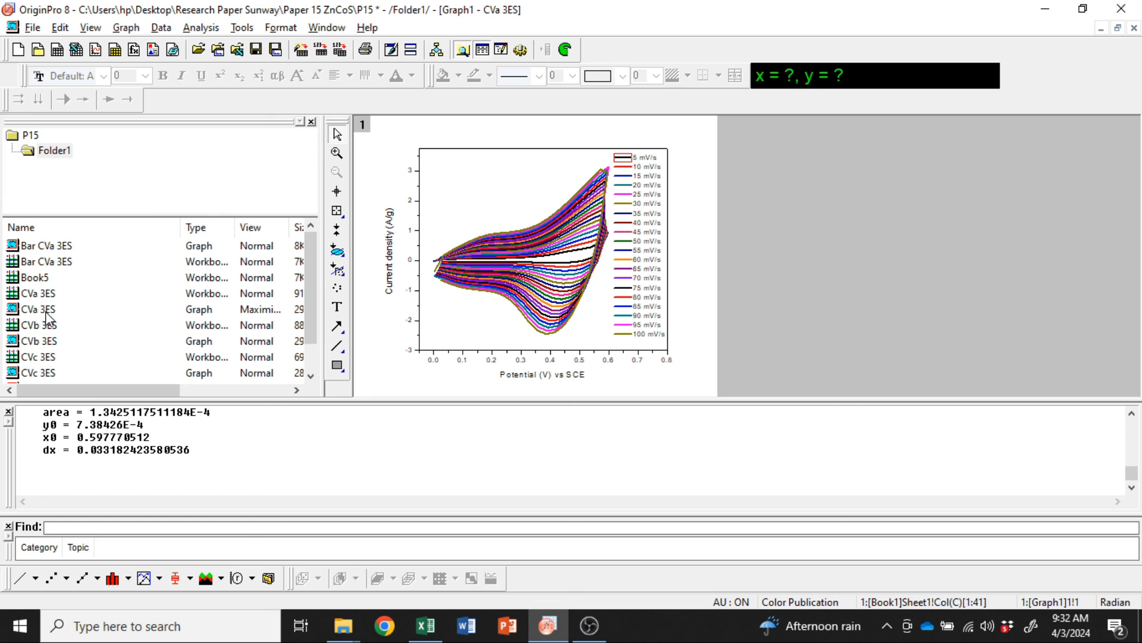
pyautogui.doubleClick(43, 246)
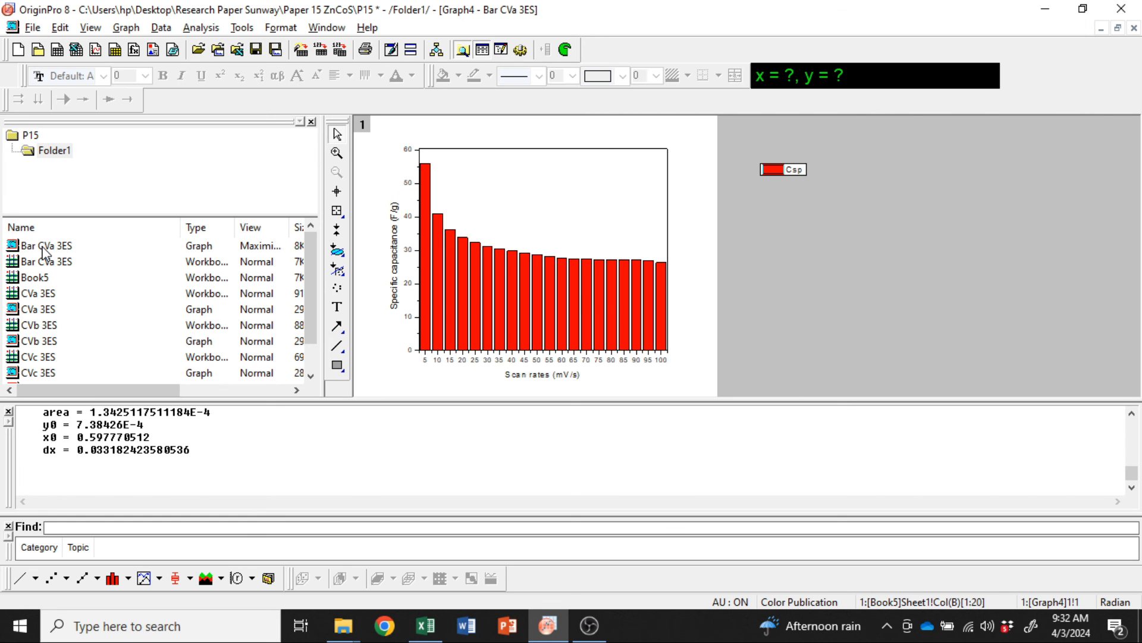